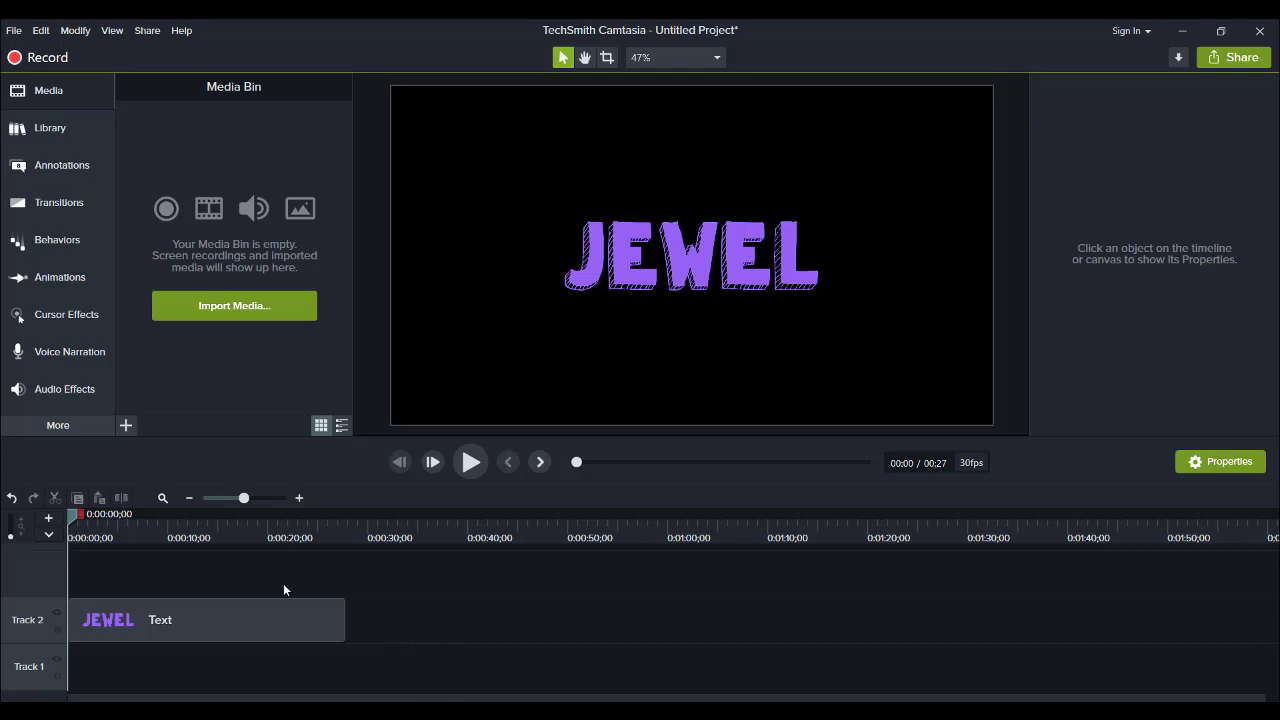
Select the JEWEL text clip on Track 2 and show the Behaviors preset library.
{"action": "left_click_drag", "start_coordinate": [251, 630], "coordinate": [177, 633]}
{"action": "left_click_drag", "start_coordinate": [365, 588], "coordinate": [294, 623]}
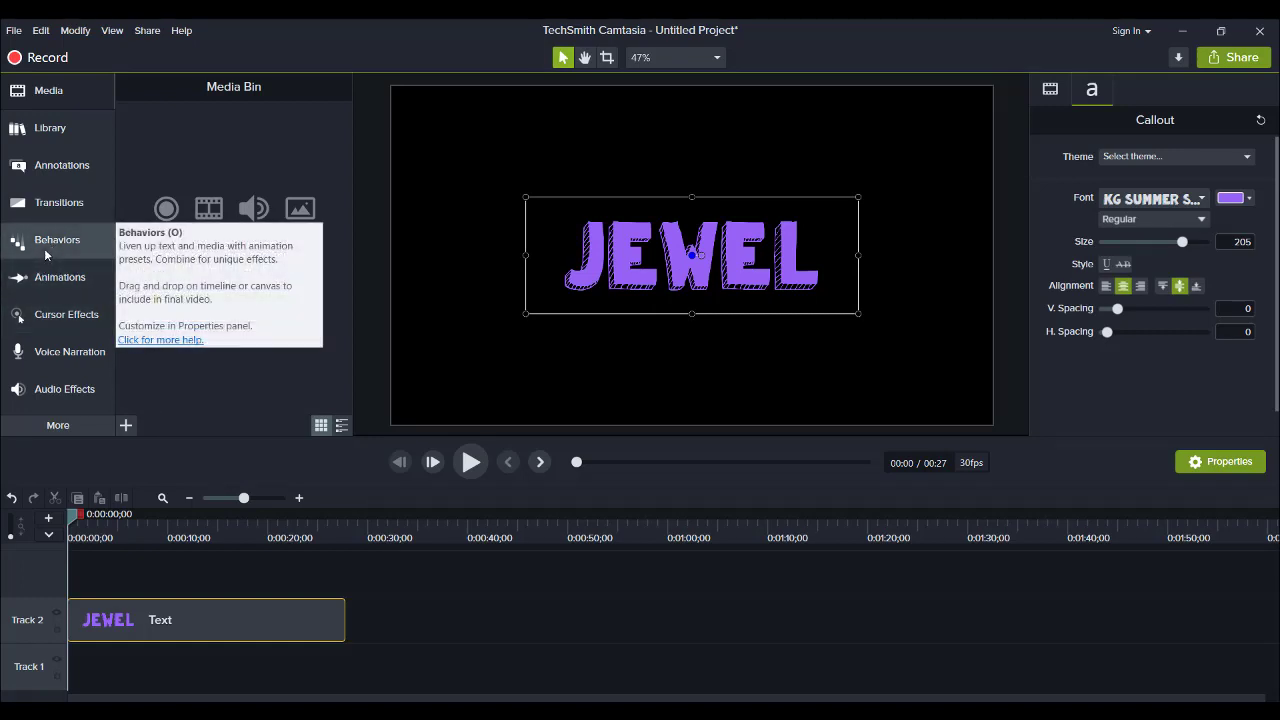
{"action": "left_click", "coordinate": [44, 252]}
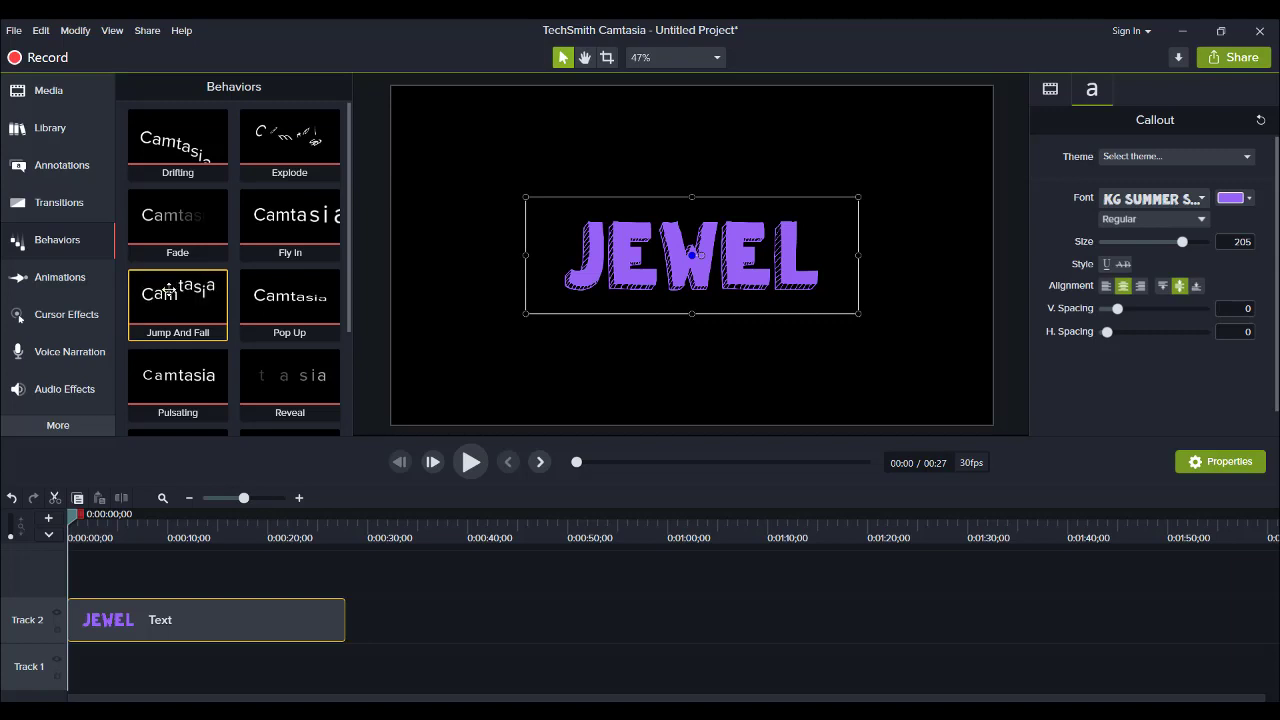
Apply the Jump And Fall behavior to the JEWEL clip and preview it.
{"action": "left_click_drag", "start_coordinate": [168, 290], "coordinate": [186, 615]}
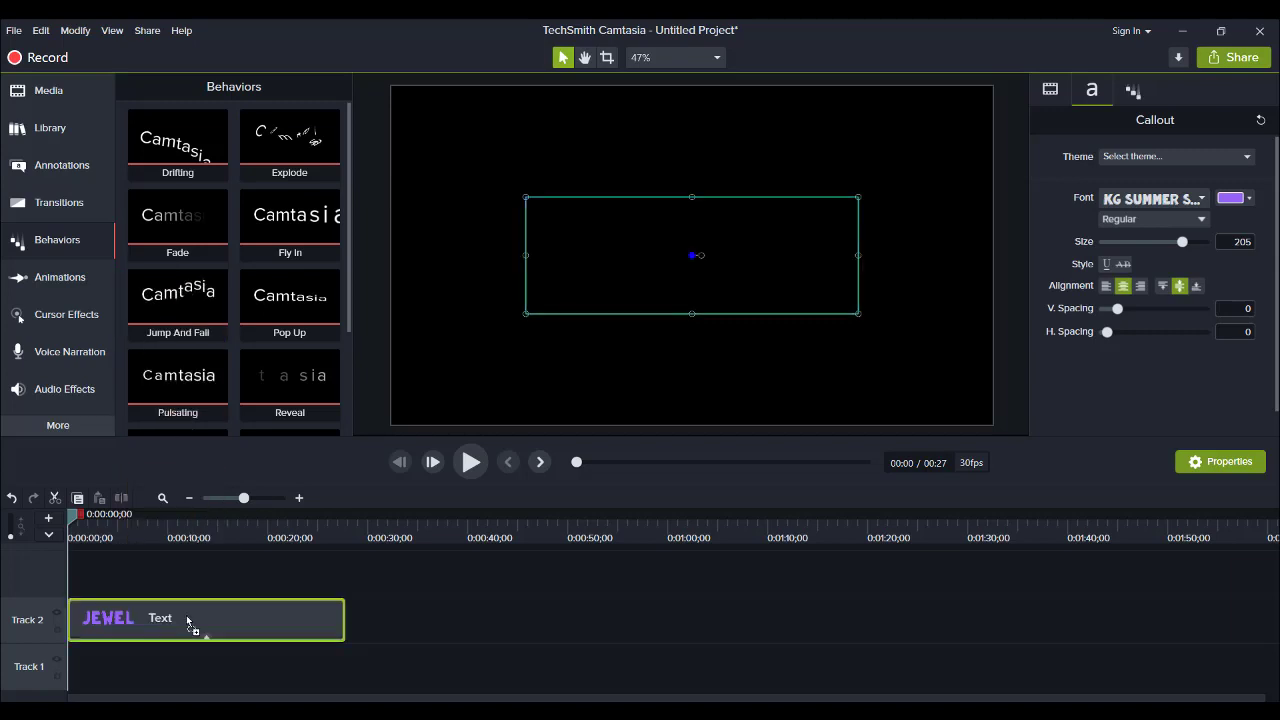
{"action": "left_click", "coordinate": [470, 462]}
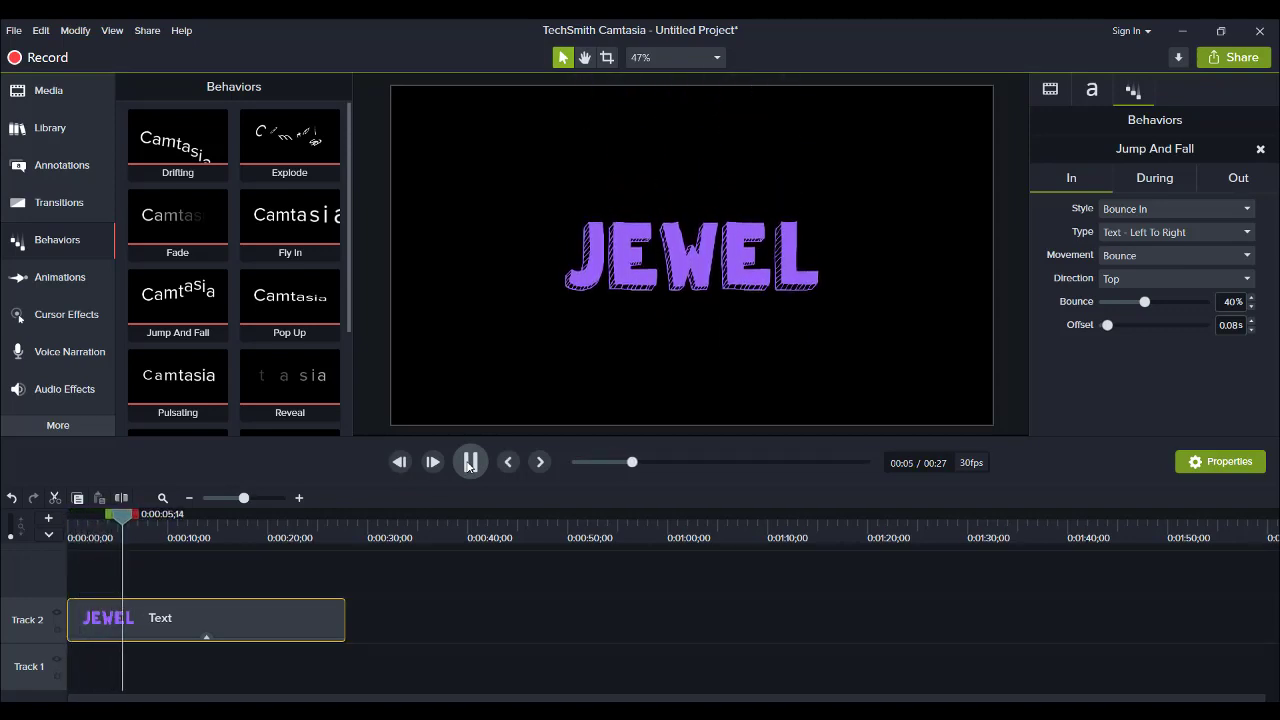
{"action": "left_click", "coordinate": [470, 462]}
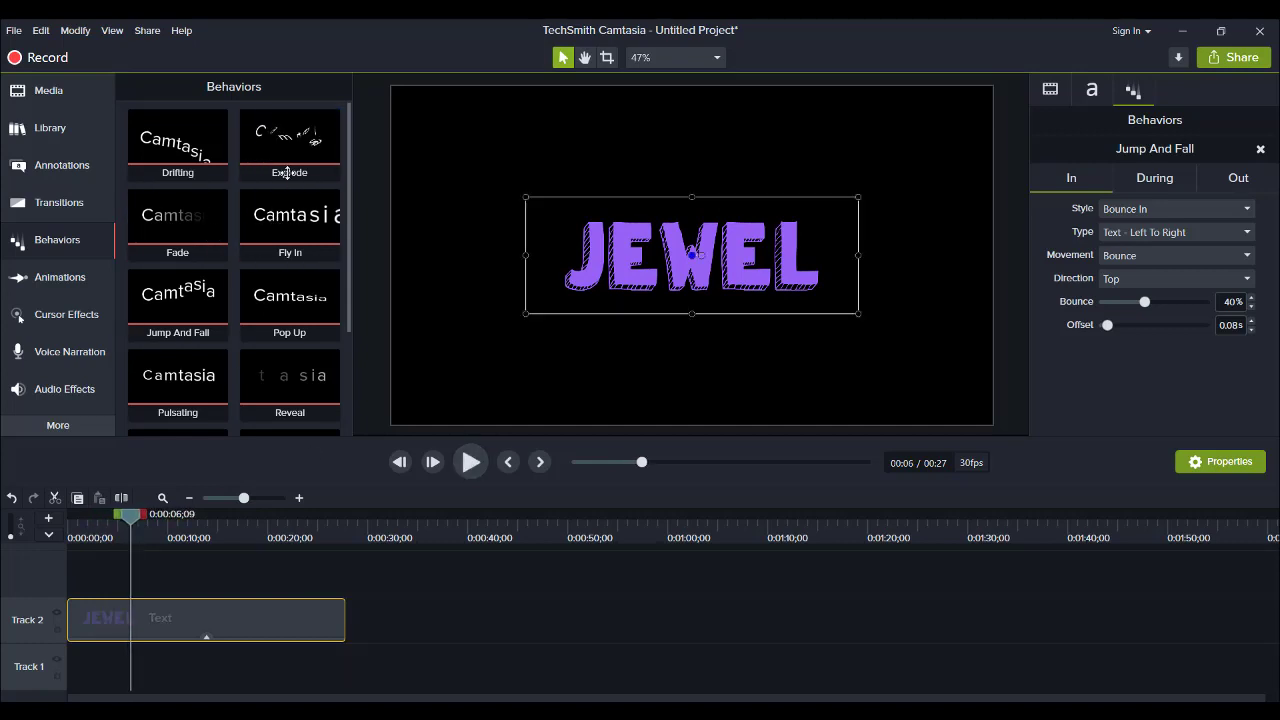
Add the Explode behavior to the JEWEL clip and preview both behaviors from the start.
{"action": "left_click_drag", "start_coordinate": [290, 138], "coordinate": [151, 623]}
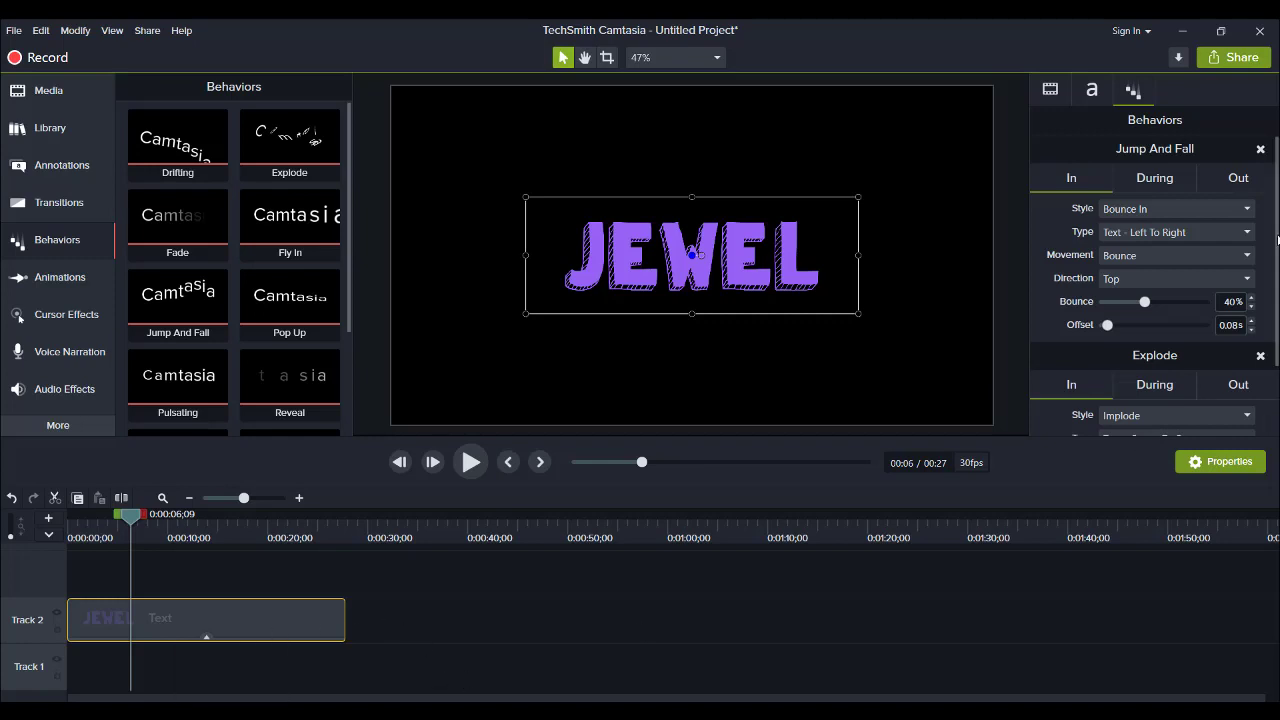
{"action": "scroll", "coordinate": [1277, 240], "scroll_direction": "down", "scroll_amount": 2}
{"action": "scroll", "coordinate": [1277, 240], "scroll_direction": "up", "scroll_amount": 2}
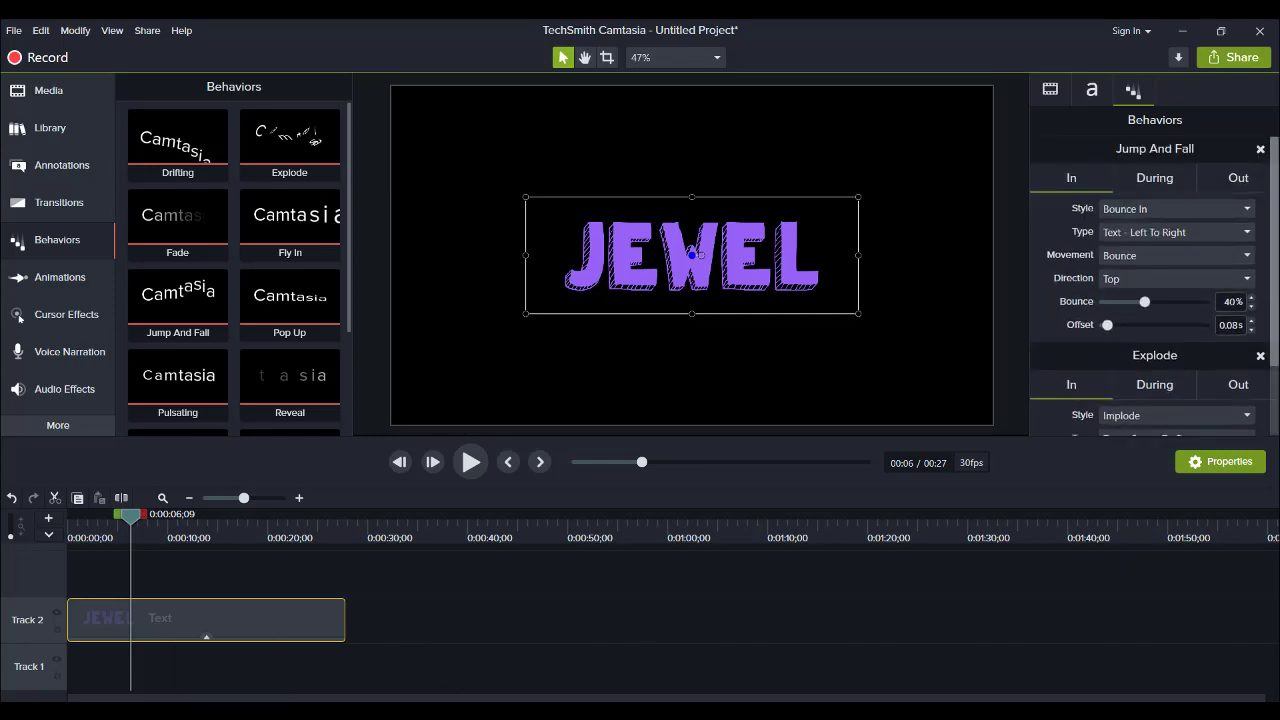
{"action": "left_click_drag", "start_coordinate": [128, 518], "coordinate": [68, 518]}
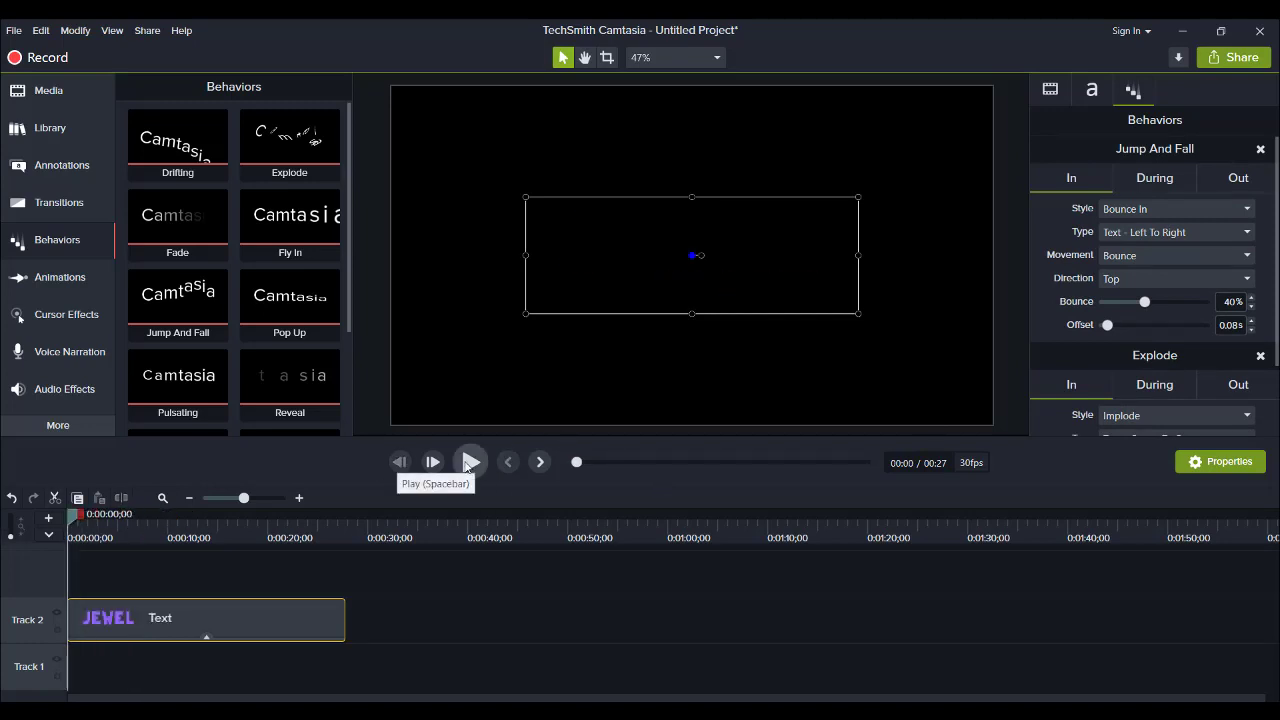
{"action": "left_click", "coordinate": [469, 464]}
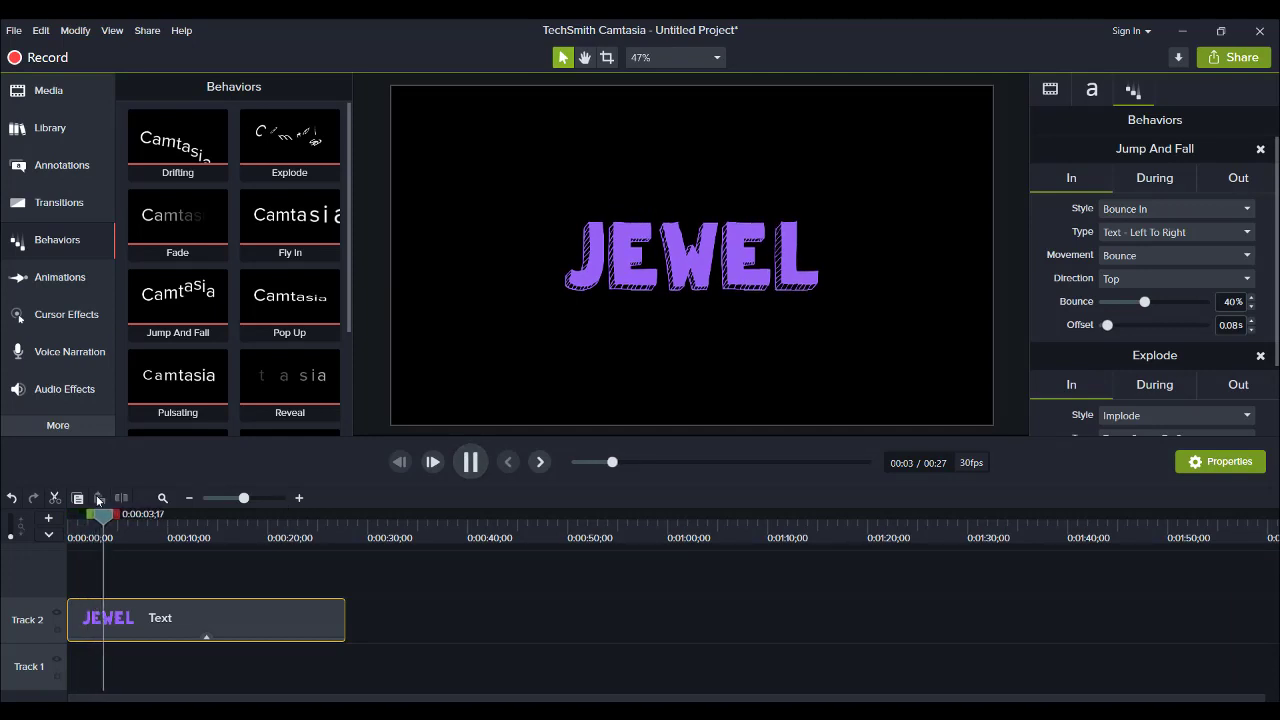
{"action": "left_click_drag", "start_coordinate": [110, 516], "coordinate": [68, 516]}
{"action": "left_click", "coordinate": [471, 461]}
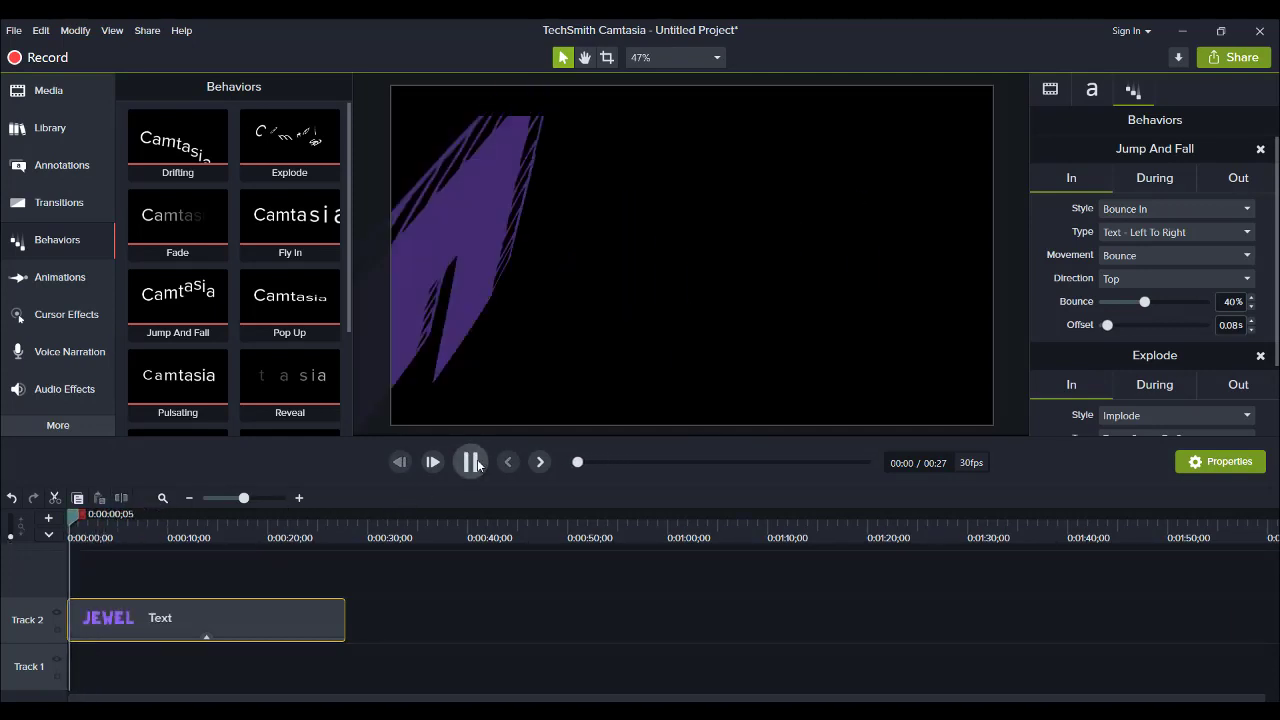
{"action": "left_click", "coordinate": [471, 461]}
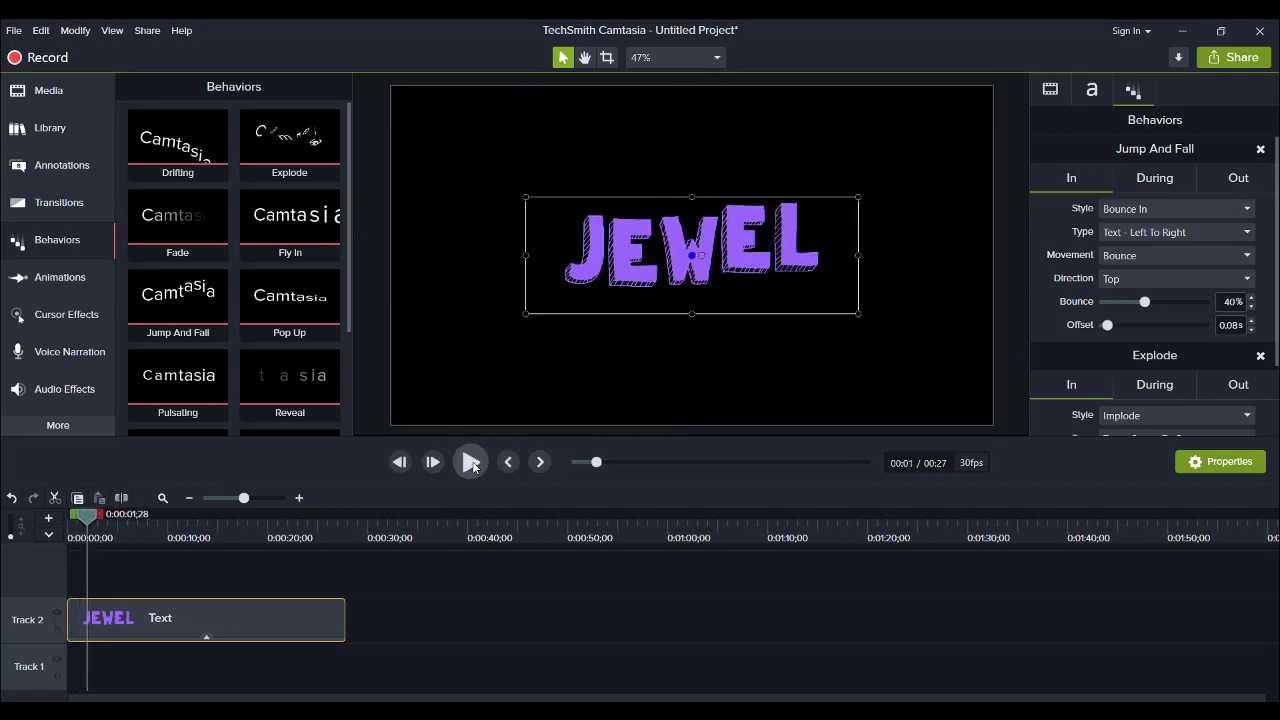
Lower the Explode speed and preview the slower animation.
{"action": "scroll", "coordinate": [1135, 336], "scroll_direction": "down", "scroll_amount": 3}
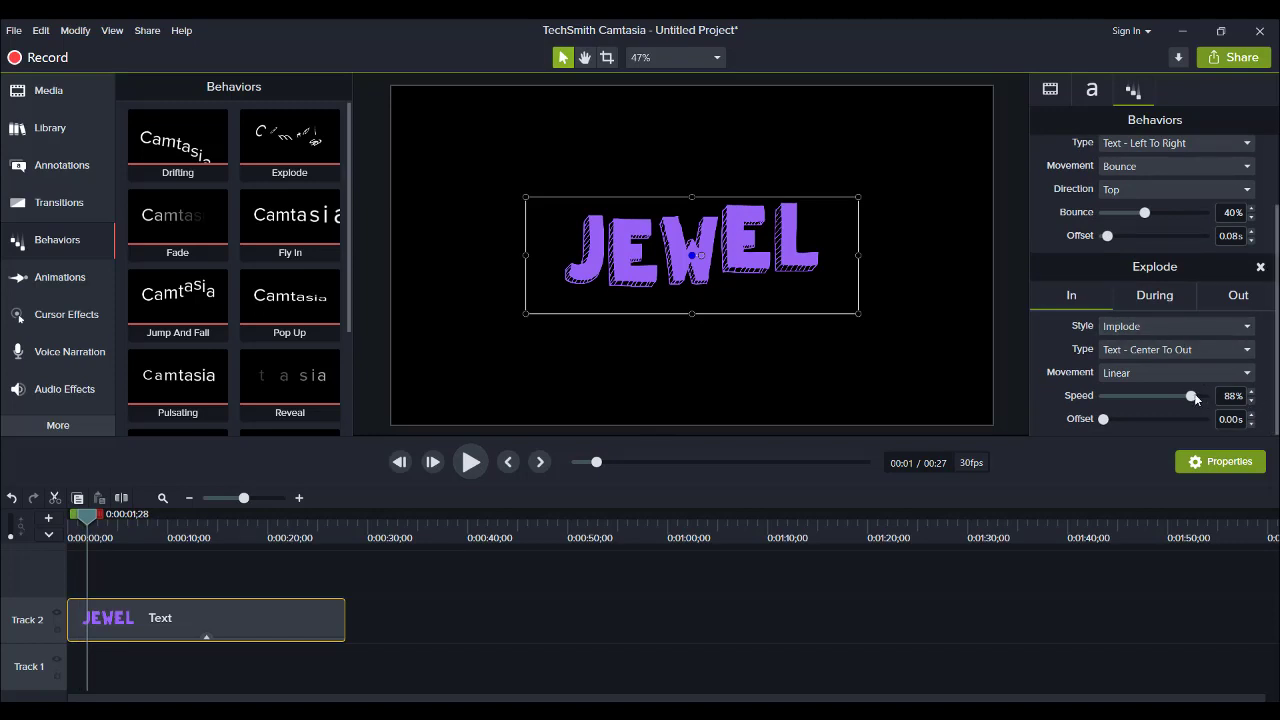
{"action": "left_click_drag", "start_coordinate": [1196, 399], "coordinate": [1128, 405]}
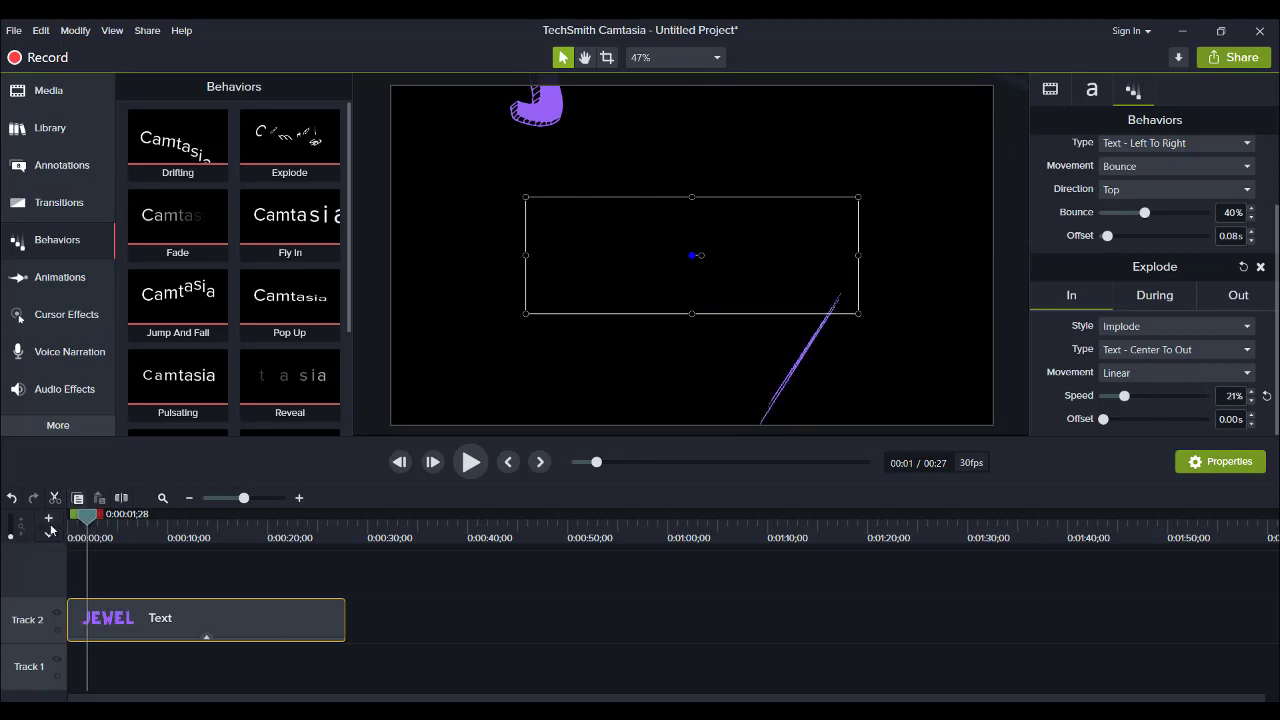
{"action": "left_click", "coordinate": [467, 462]}
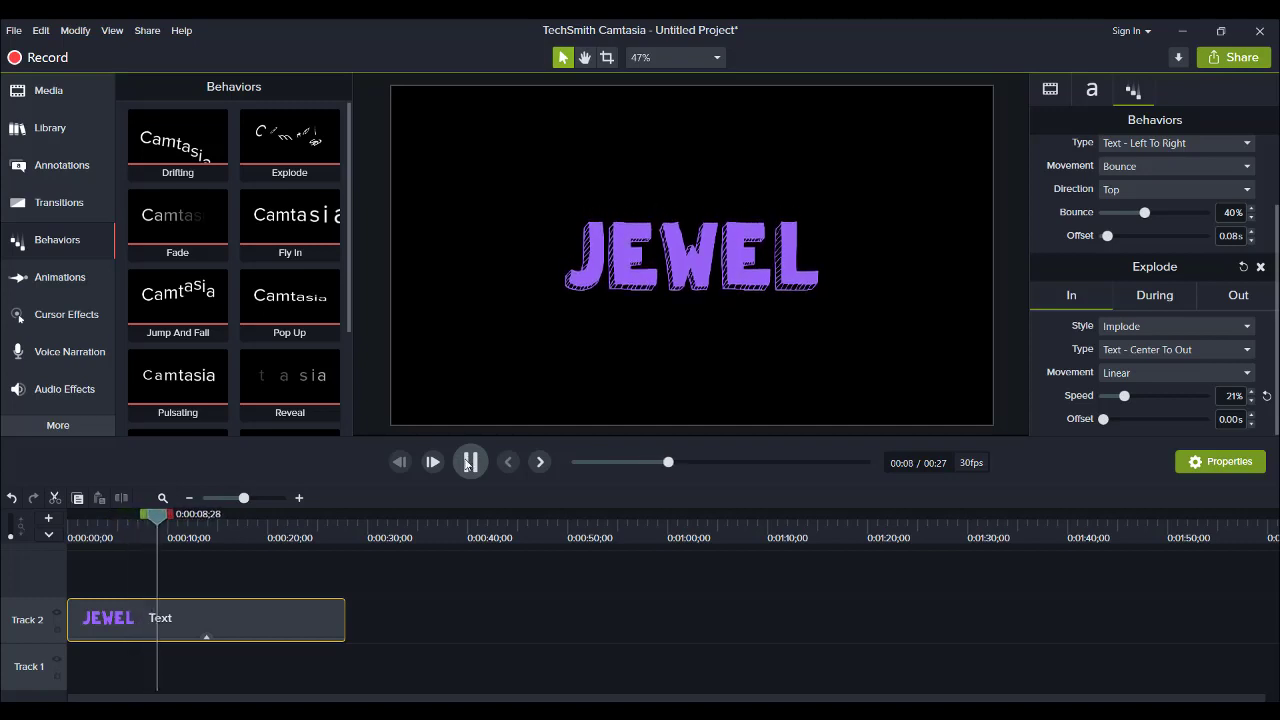
{"action": "left_click", "coordinate": [468, 463]}
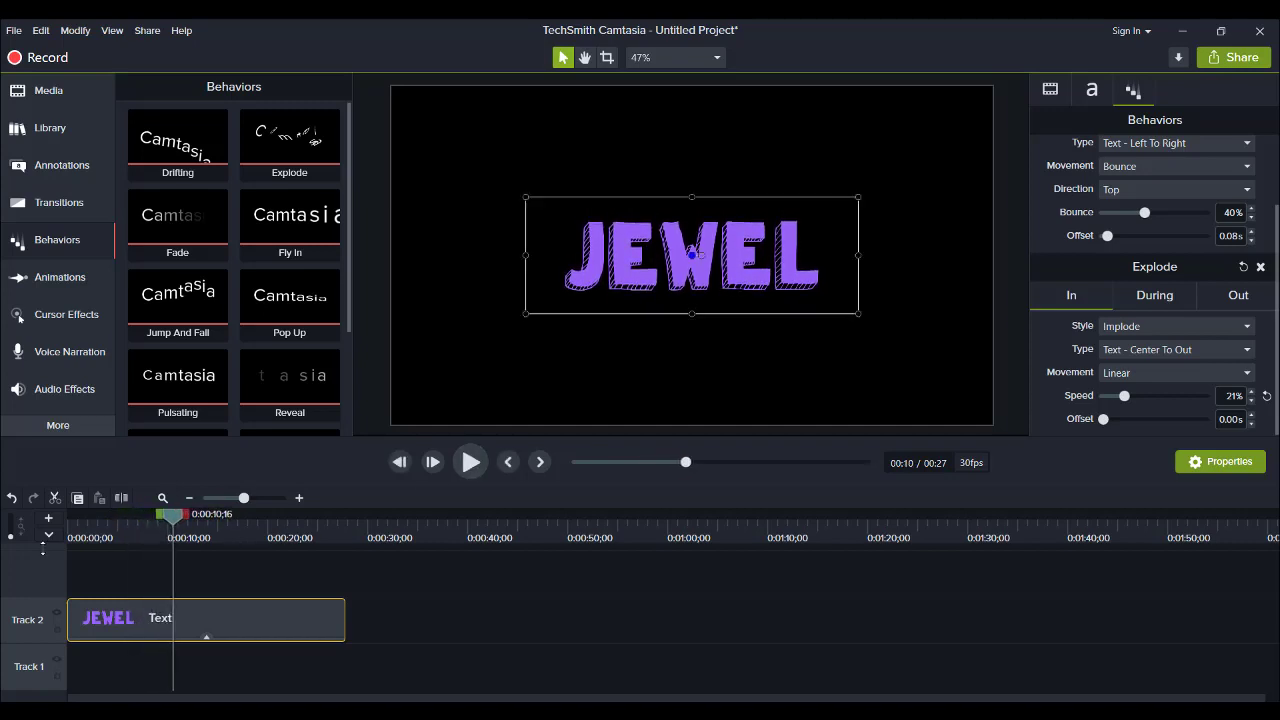
Replay the slowed Explode from the start, then reset Explode to its defaults.
{"action": "left_click", "coordinate": [74, 540]}
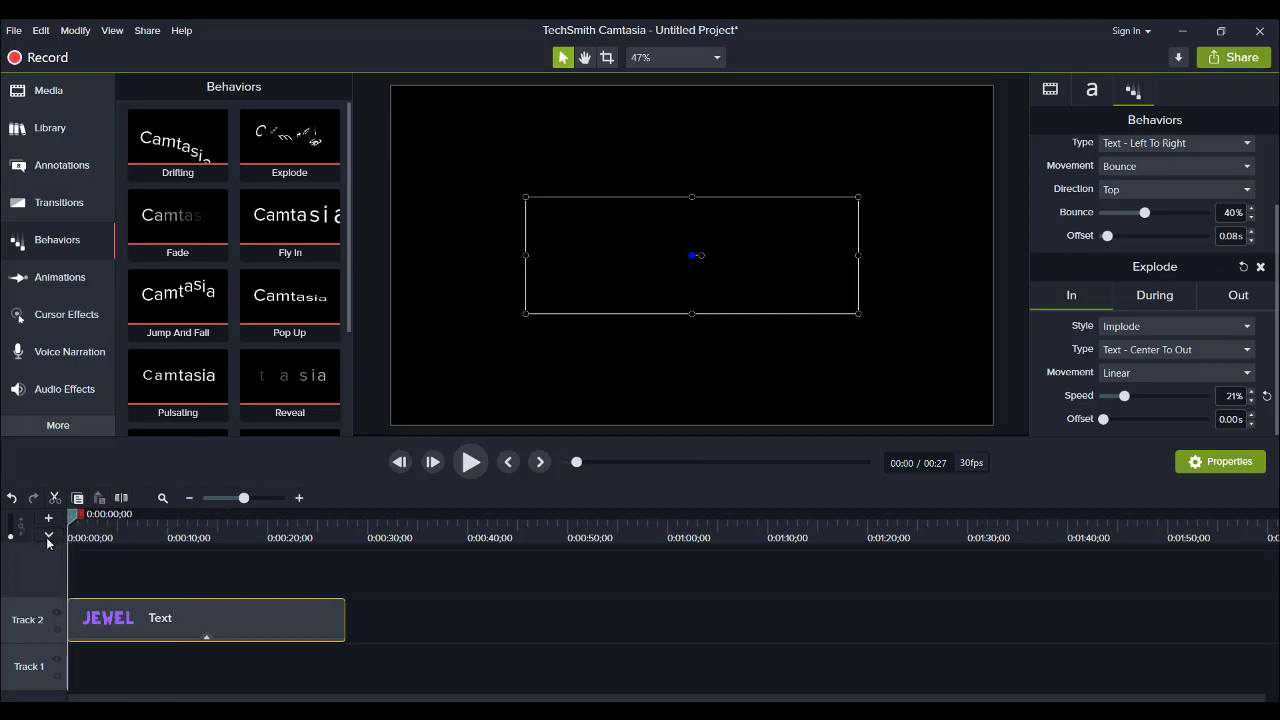
{"action": "left_click", "coordinate": [467, 463]}
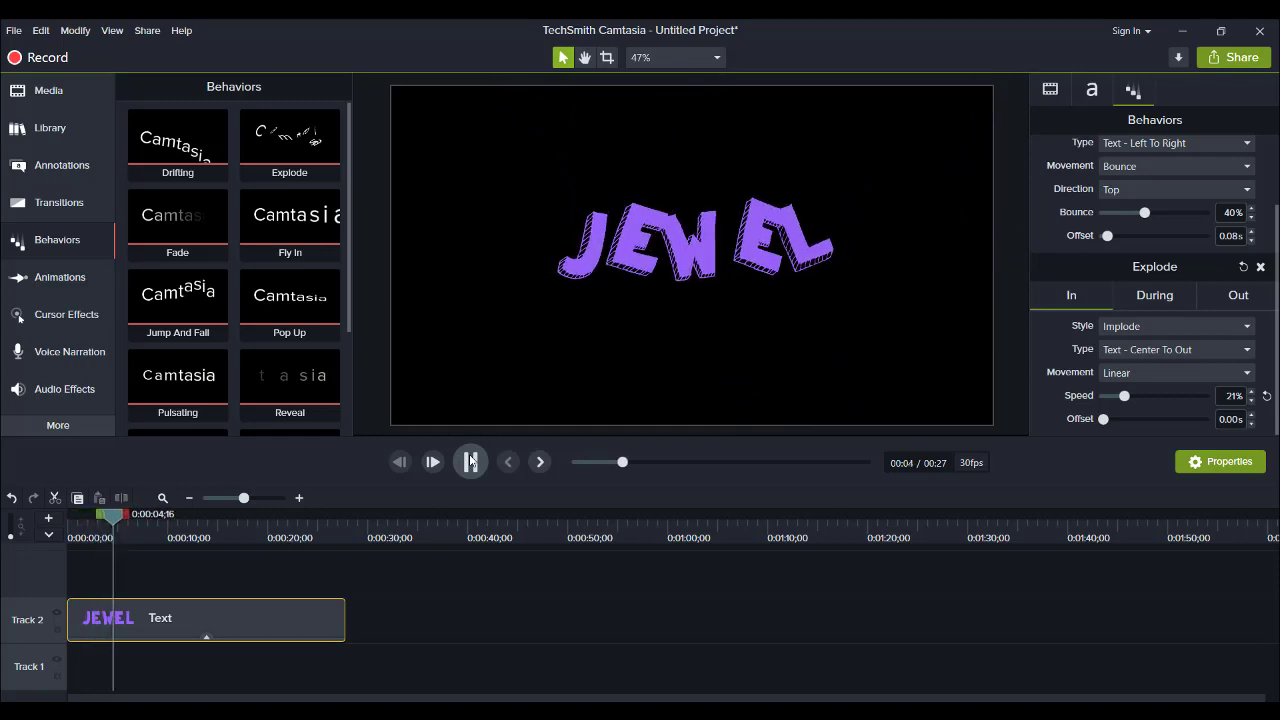
{"action": "left_click", "coordinate": [471, 461]}
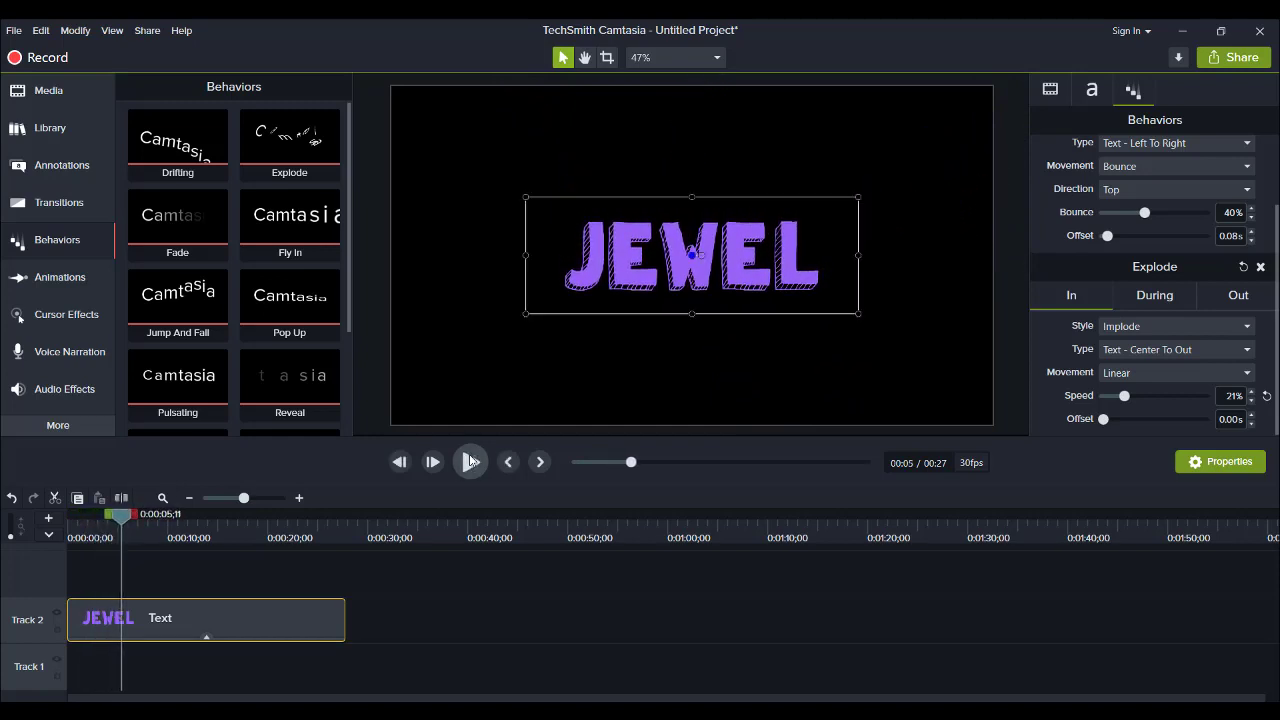
{"action": "left_click", "coordinate": [1267, 398]}
Slow the Explode speed again and increase its offset between letters.
{"action": "left_click_drag", "start_coordinate": [1191, 398], "coordinate": [1124, 410]}
{"action": "left_click_drag", "start_coordinate": [1102, 422], "coordinate": [1108, 423]}
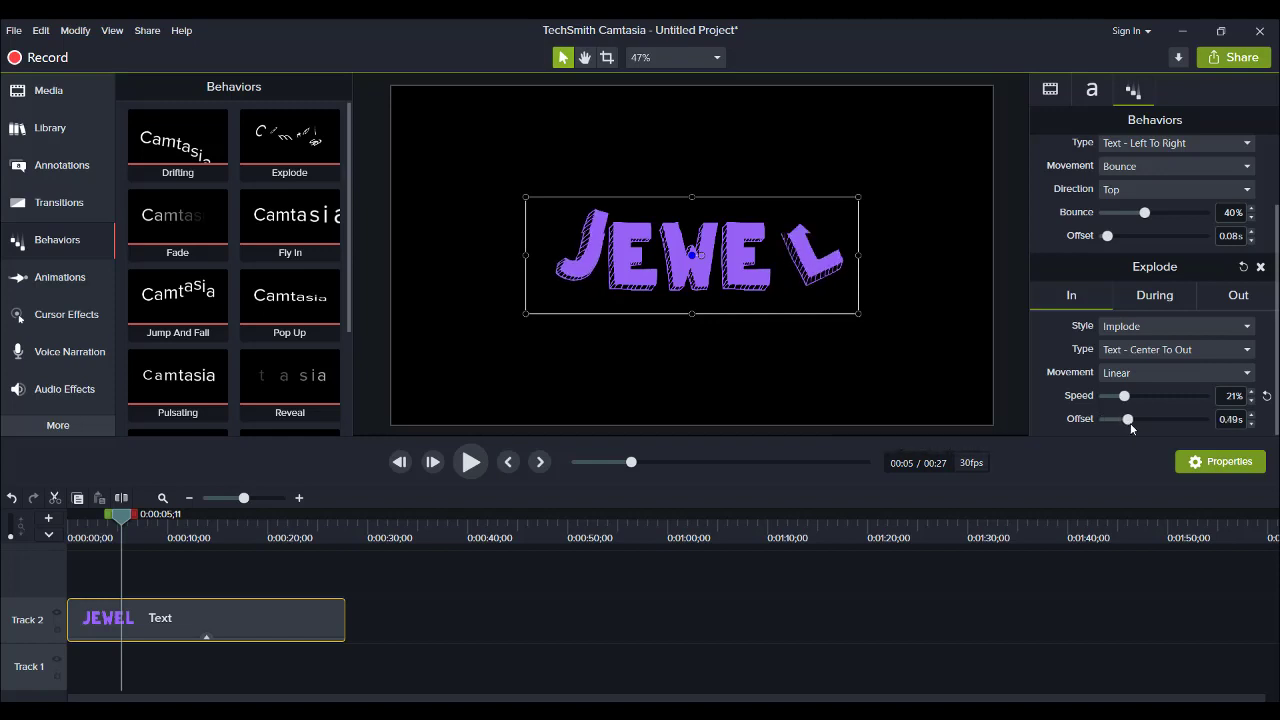
{"action": "mouse_move", "coordinate": [1133, 424]}
{"action": "left_mouse_down"}
{"action": "mouse_move", "coordinate": [1174, 423]}
{"action": "mouse_move", "coordinate": [1148, 425]}
{"action": "left_mouse_up"}
Preview the adjusted Explode from the start, then reset its offset to 0.00s.
{"action": "left_click_drag", "start_coordinate": [126, 521], "coordinate": [70, 518]}
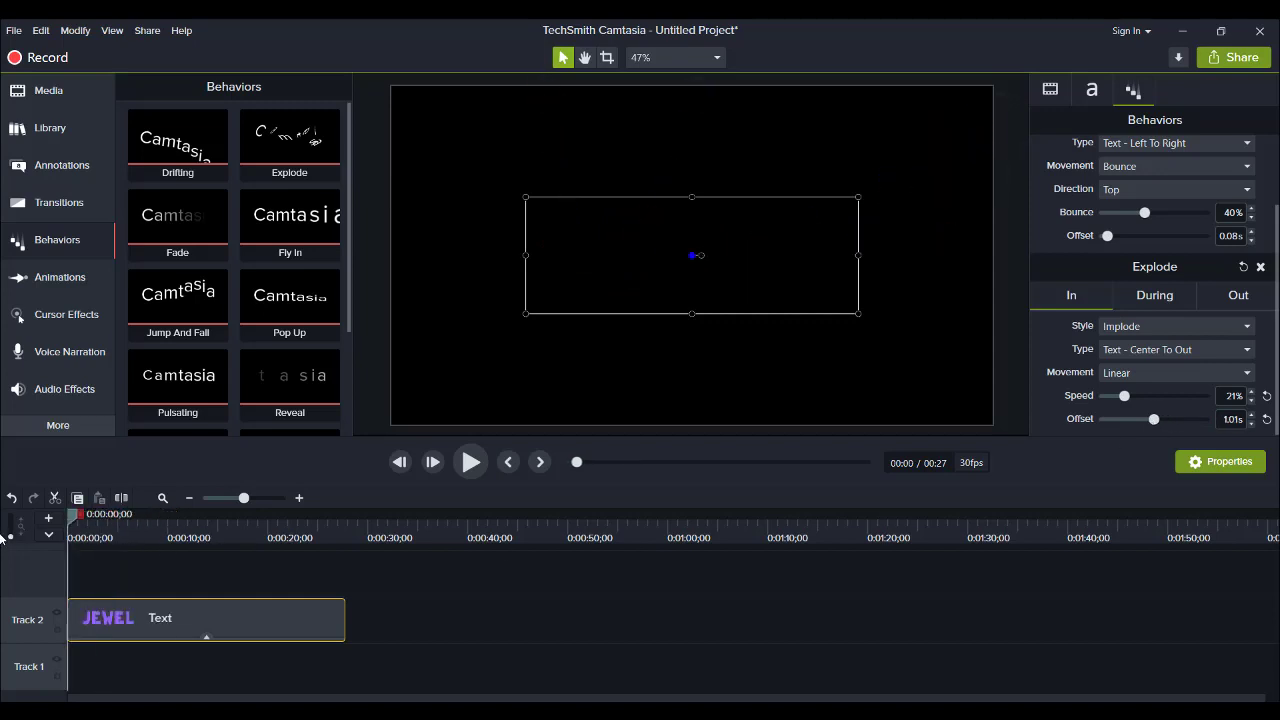
{"action": "left_click", "coordinate": [470, 462]}
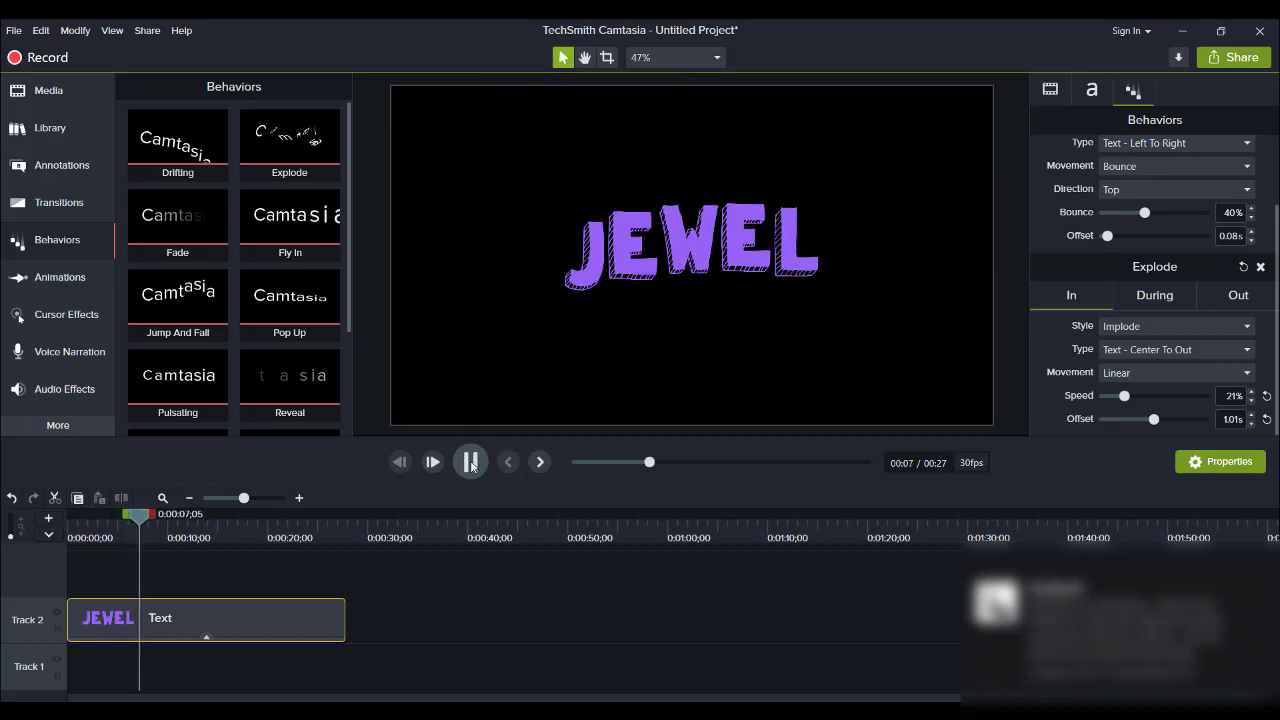
{"action": "key", "text": "ctrl+Home"}
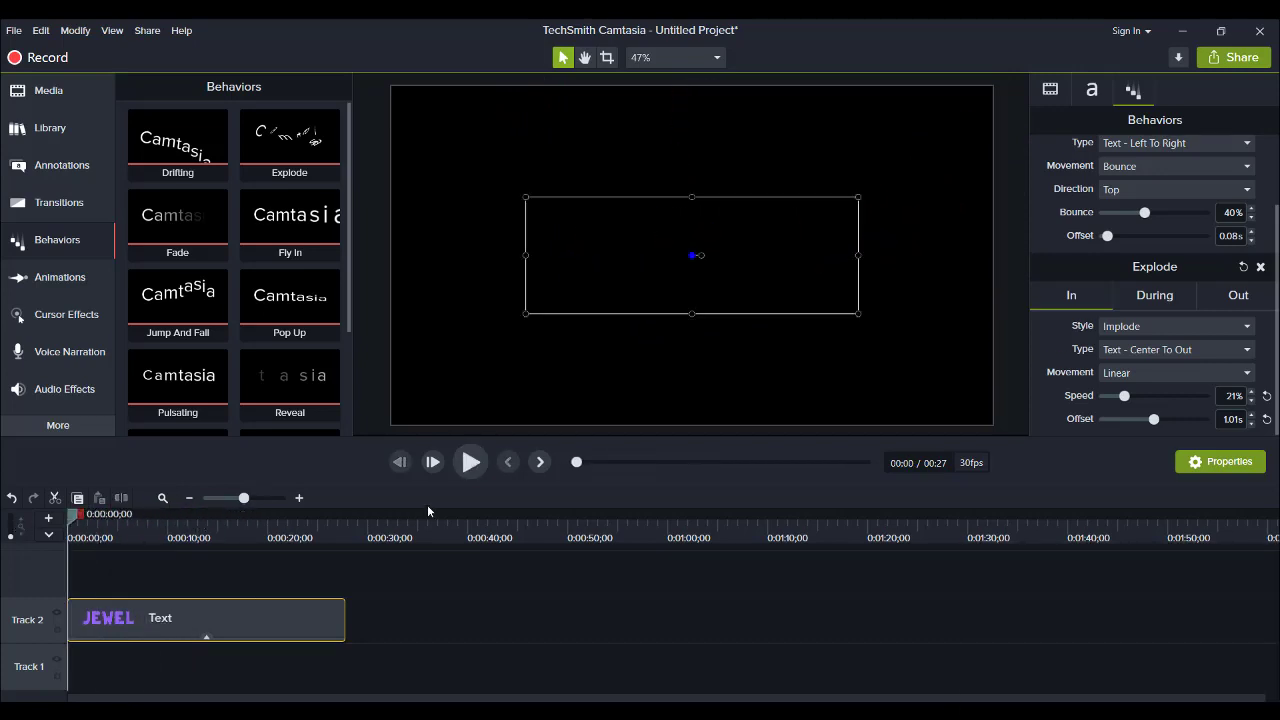
{"action": "left_click", "coordinate": [471, 464]}
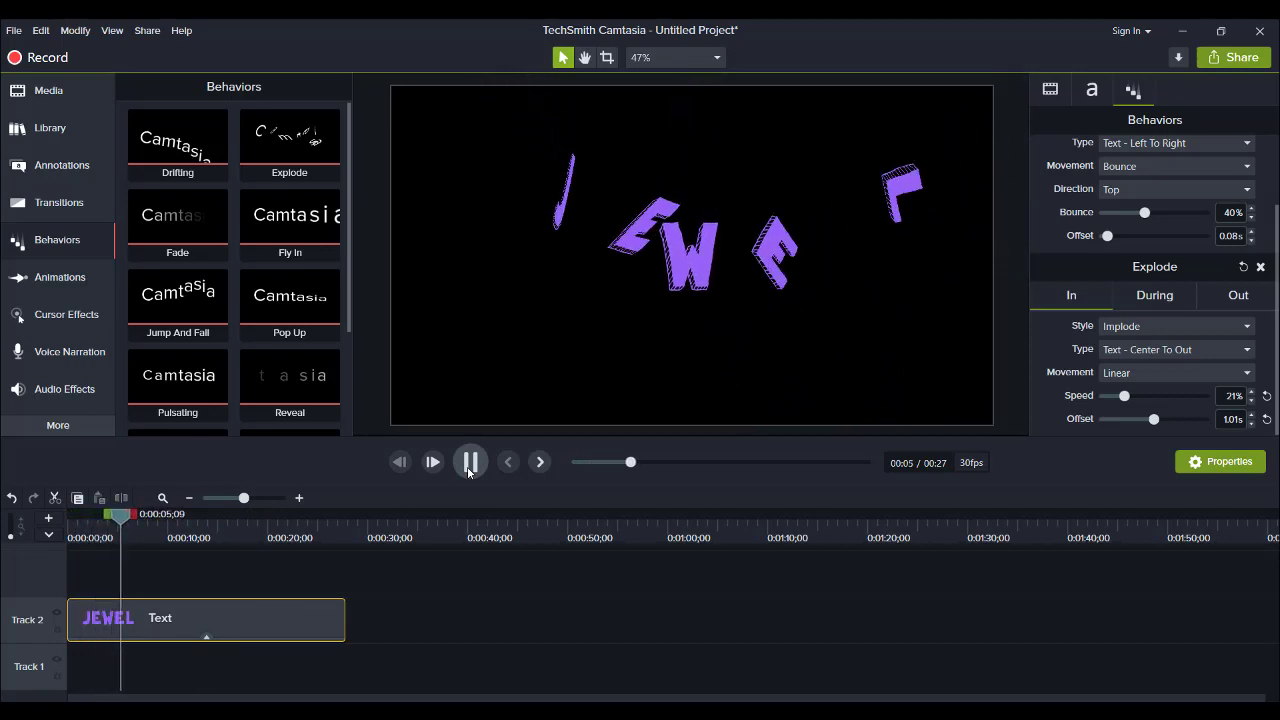
{"action": "left_click", "coordinate": [469, 463]}
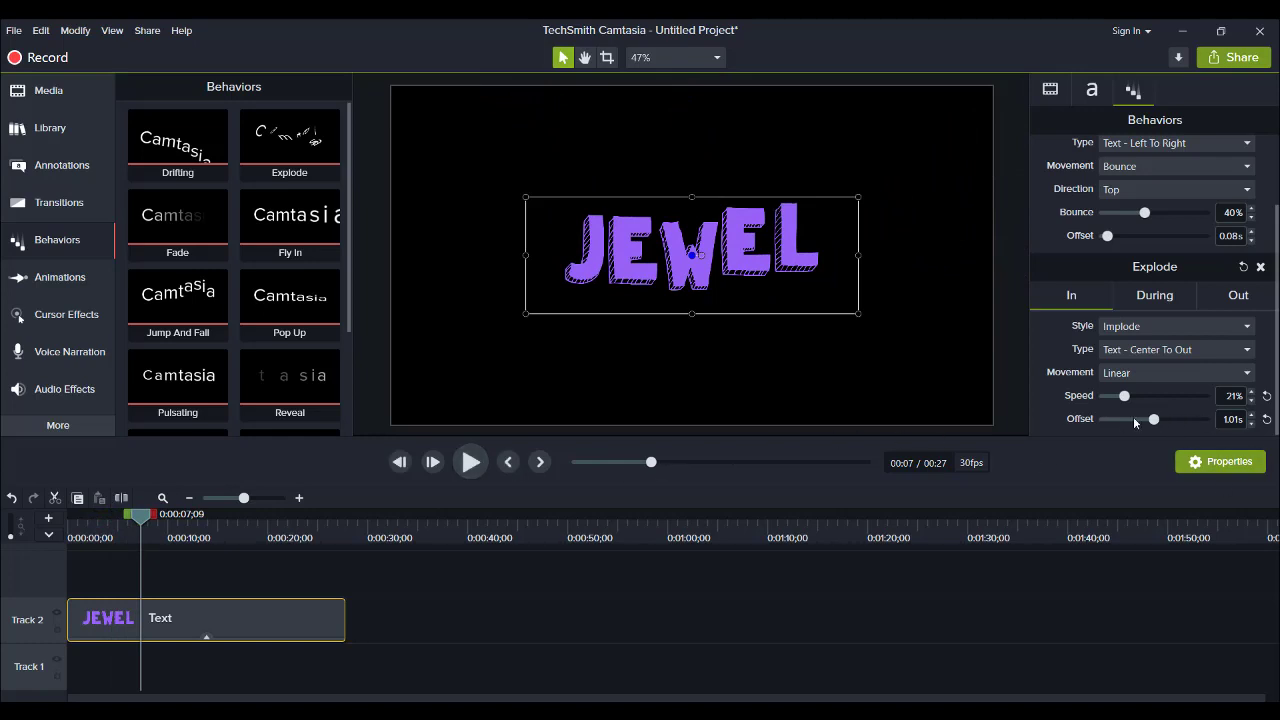
{"action": "left_click", "coordinate": [1268, 423]}
Remove the Explode and Jump And Fall behaviors from the JEWEL text.
{"action": "scroll", "coordinate": [1263, 333], "scroll_direction": "up", "scroll_amount": 2}
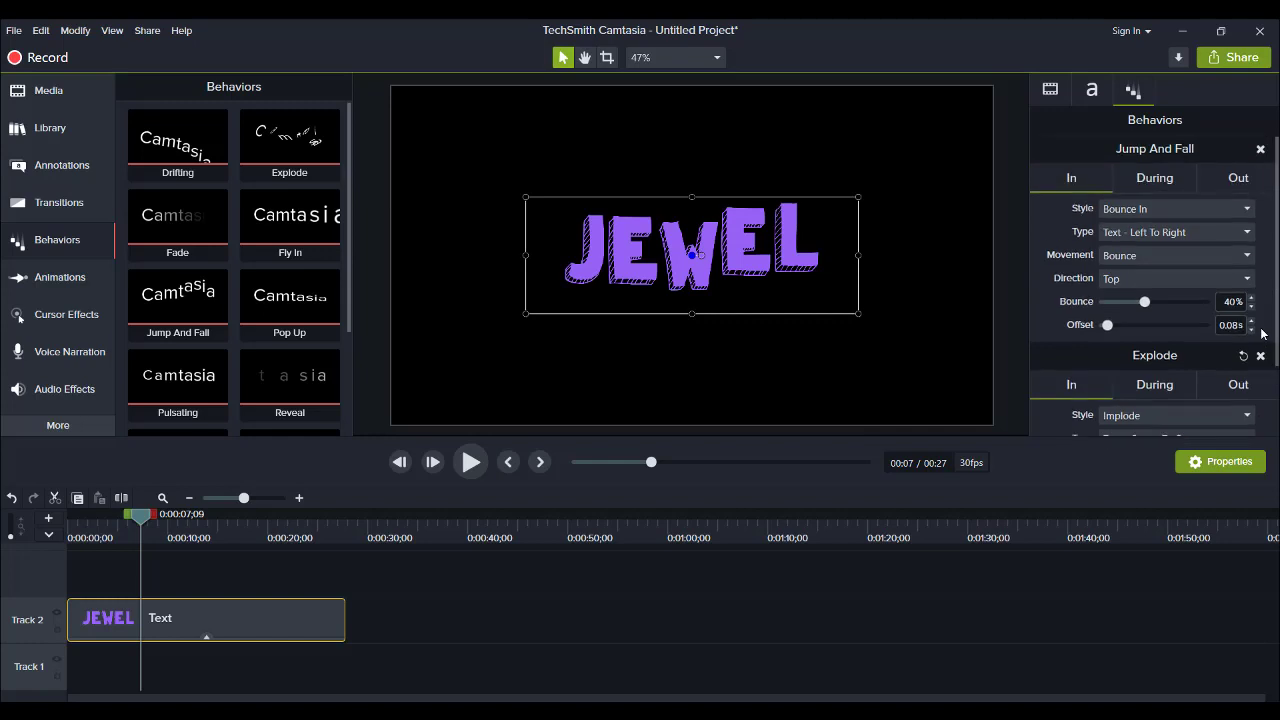
{"action": "scroll", "coordinate": [1263, 333], "scroll_direction": "down", "scroll_amount": 2}
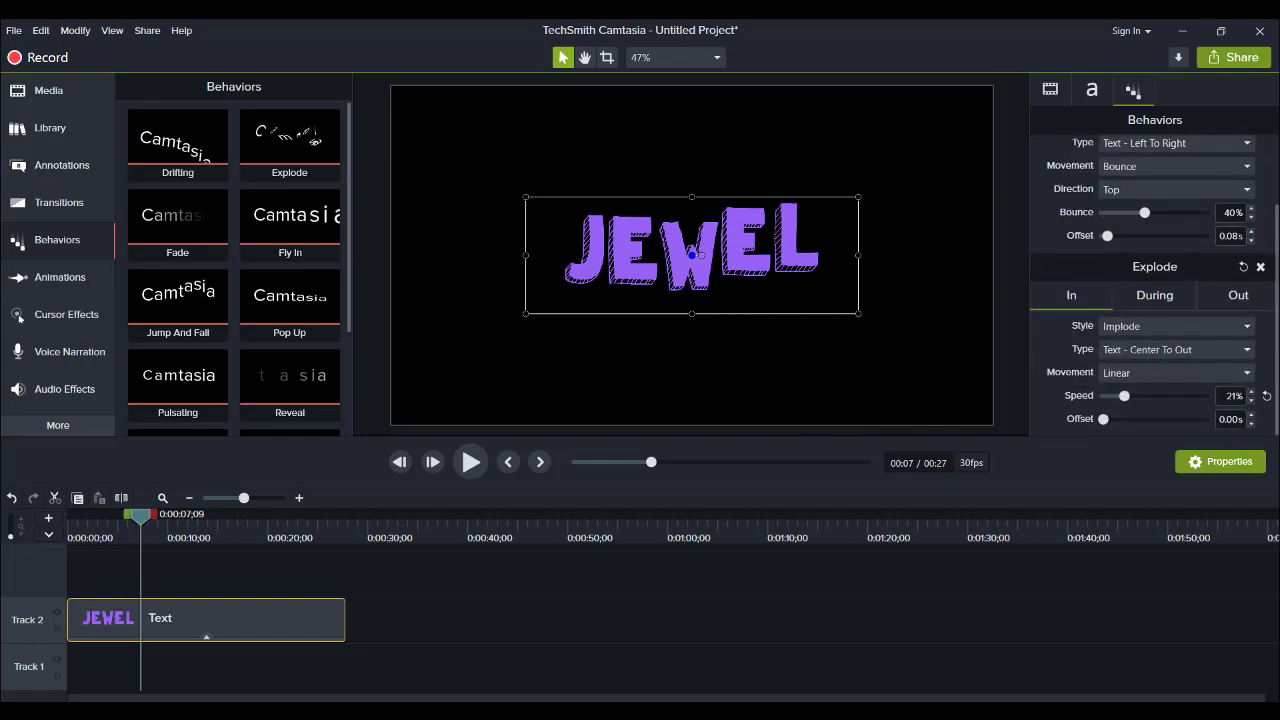
{"action": "scroll", "coordinate": [1220, 230], "scroll_direction": "up", "scroll_amount": 2}
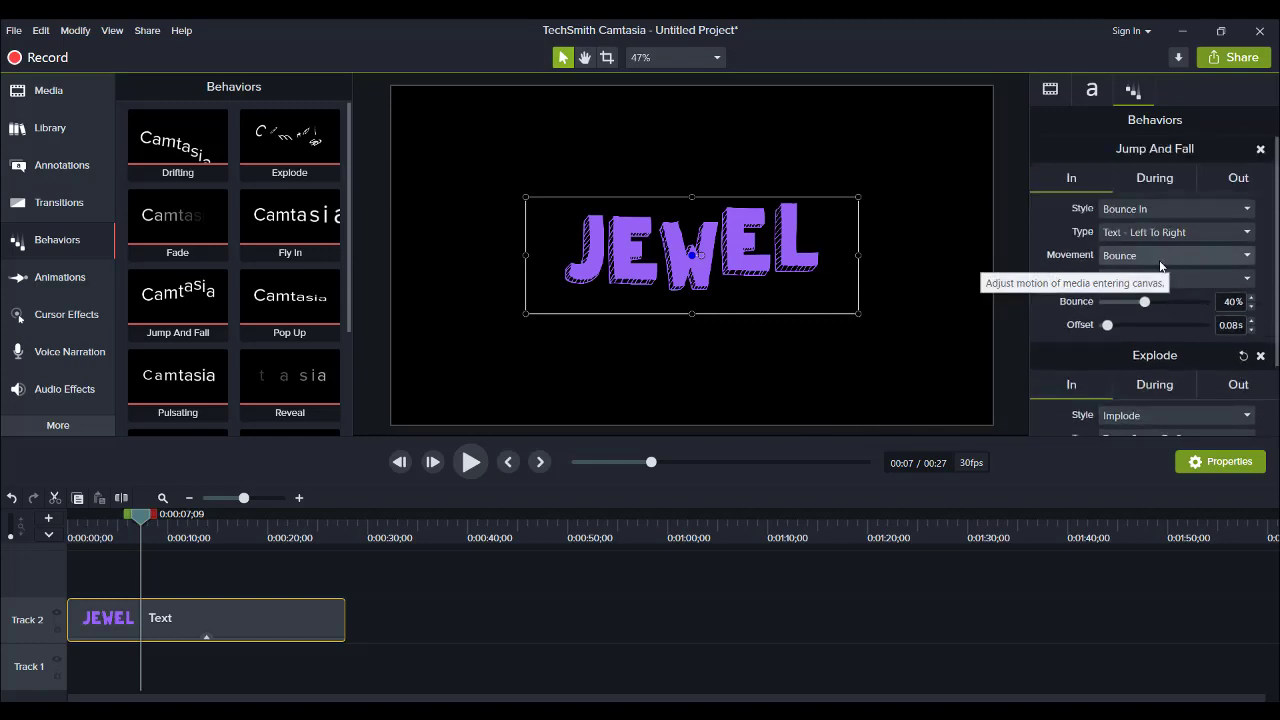
{"action": "left_click", "coordinate": [1262, 357]}
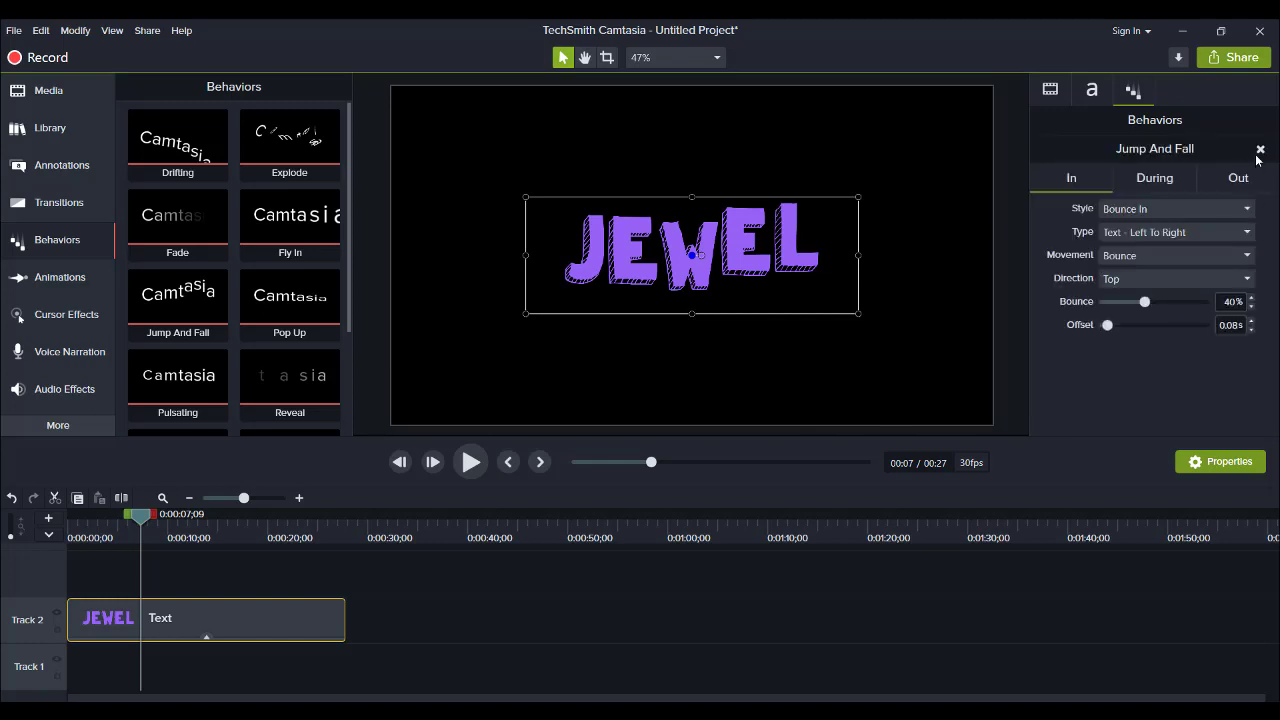
{"action": "left_click", "coordinate": [1260, 150]}
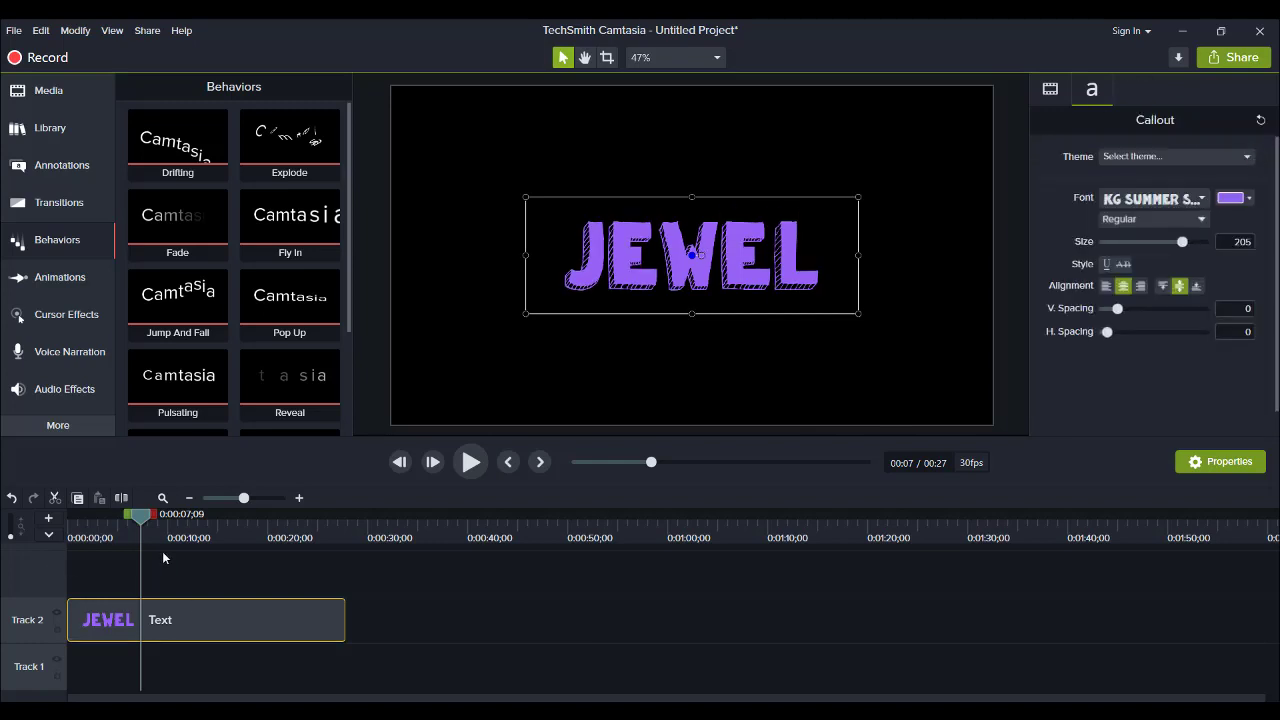
{"action": "scroll", "coordinate": [296, 311], "scroll_direction": "down", "scroll_amount": 3}
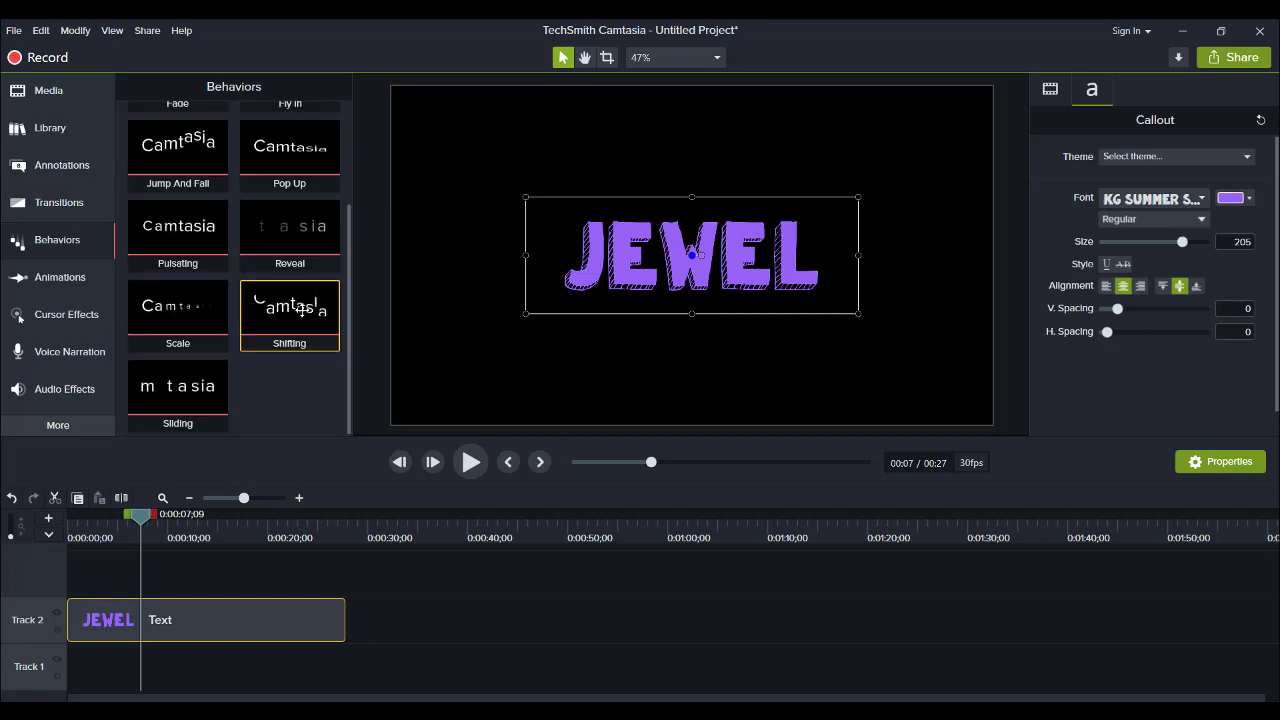
Apply the Shifting and Drifting behaviors to the JEWEL text clip.
{"action": "left_click_drag", "start_coordinate": [296, 311], "coordinate": [229, 628]}
{"action": "scroll", "coordinate": [244, 339], "scroll_direction": "up", "scroll_amount": 3}
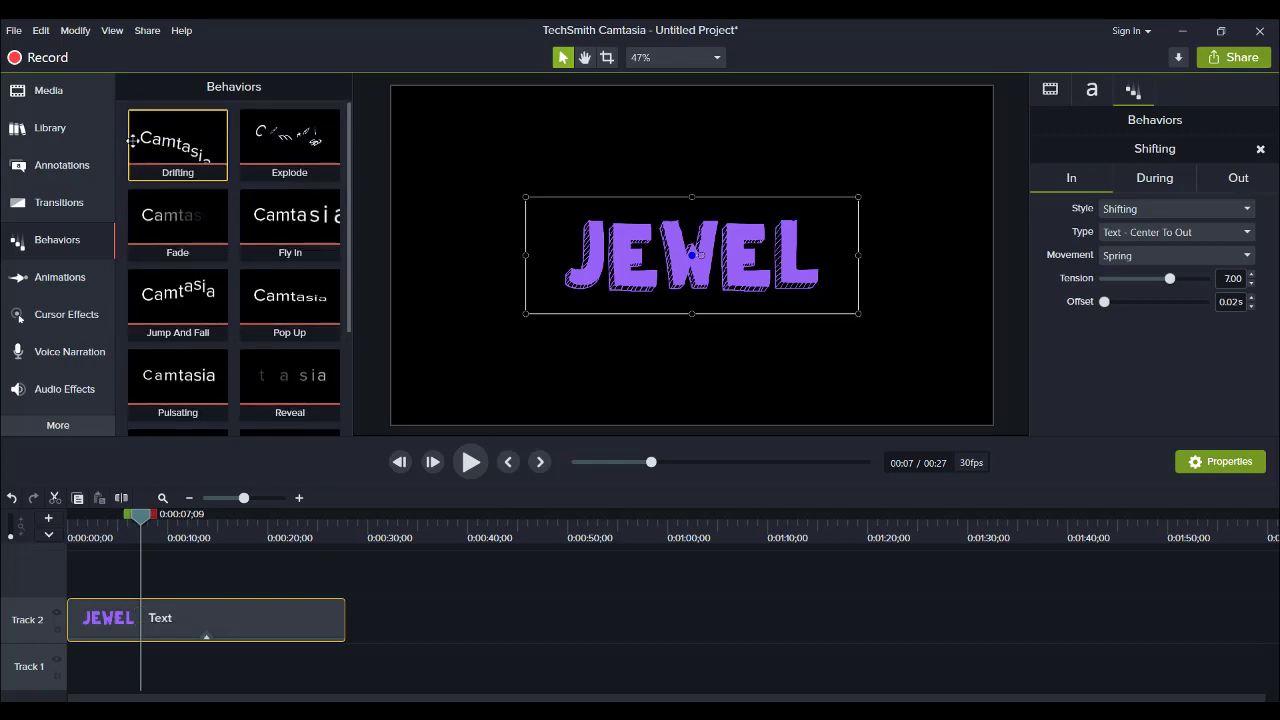
{"action": "left_click_drag", "start_coordinate": [152, 136], "coordinate": [145, 610]}
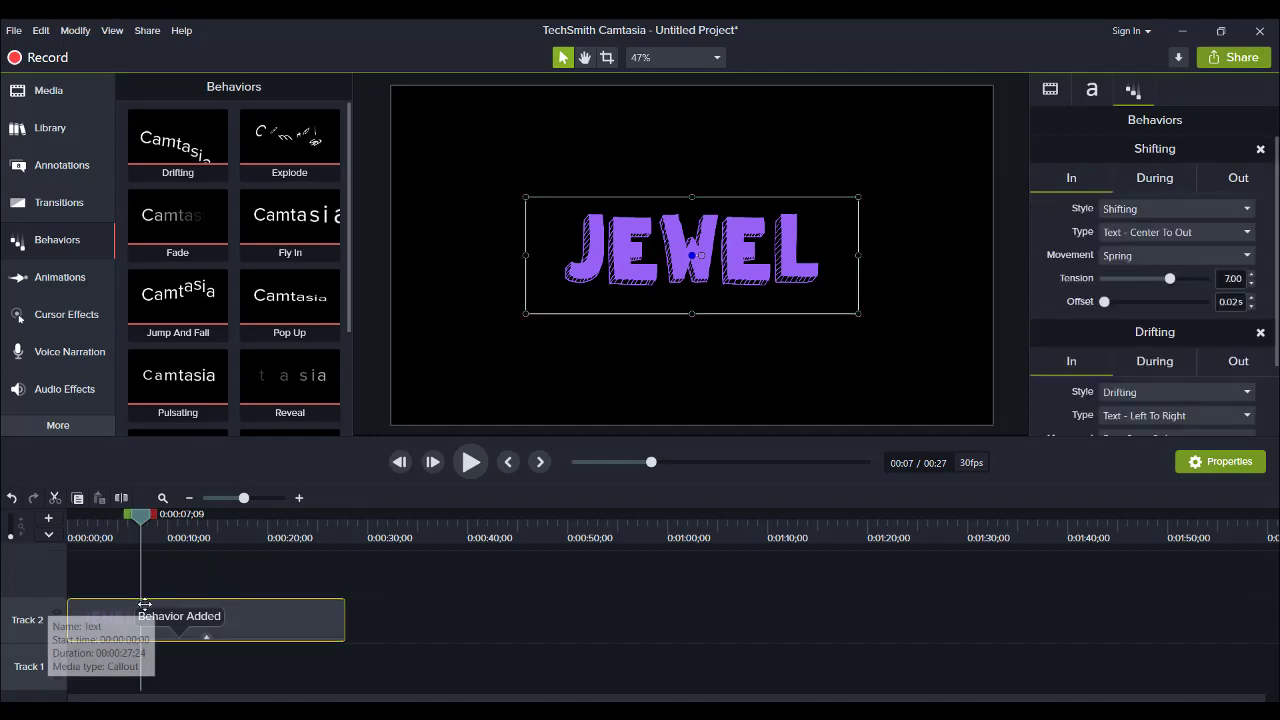
Preview the combined Shifting and Drifting animation from the start twice.
{"action": "left_click_drag", "start_coordinate": [140, 522], "coordinate": [70, 520]}
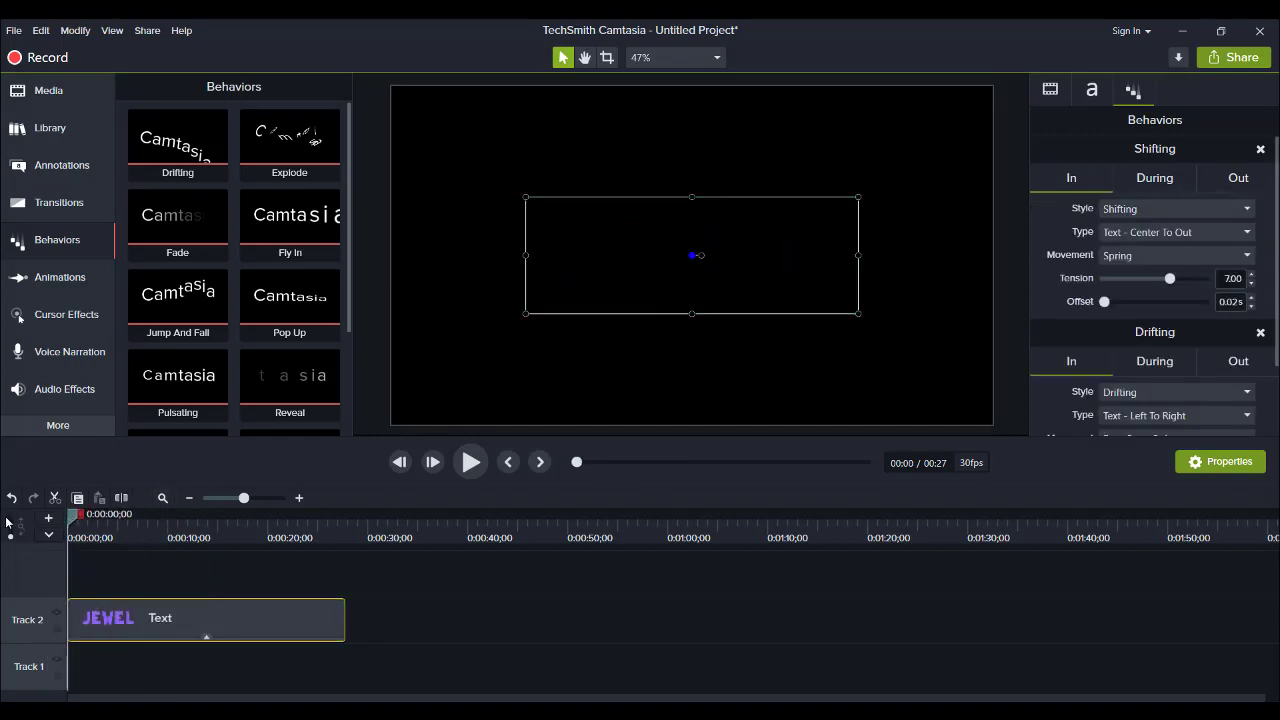
{"action": "left_click", "coordinate": [476, 466]}
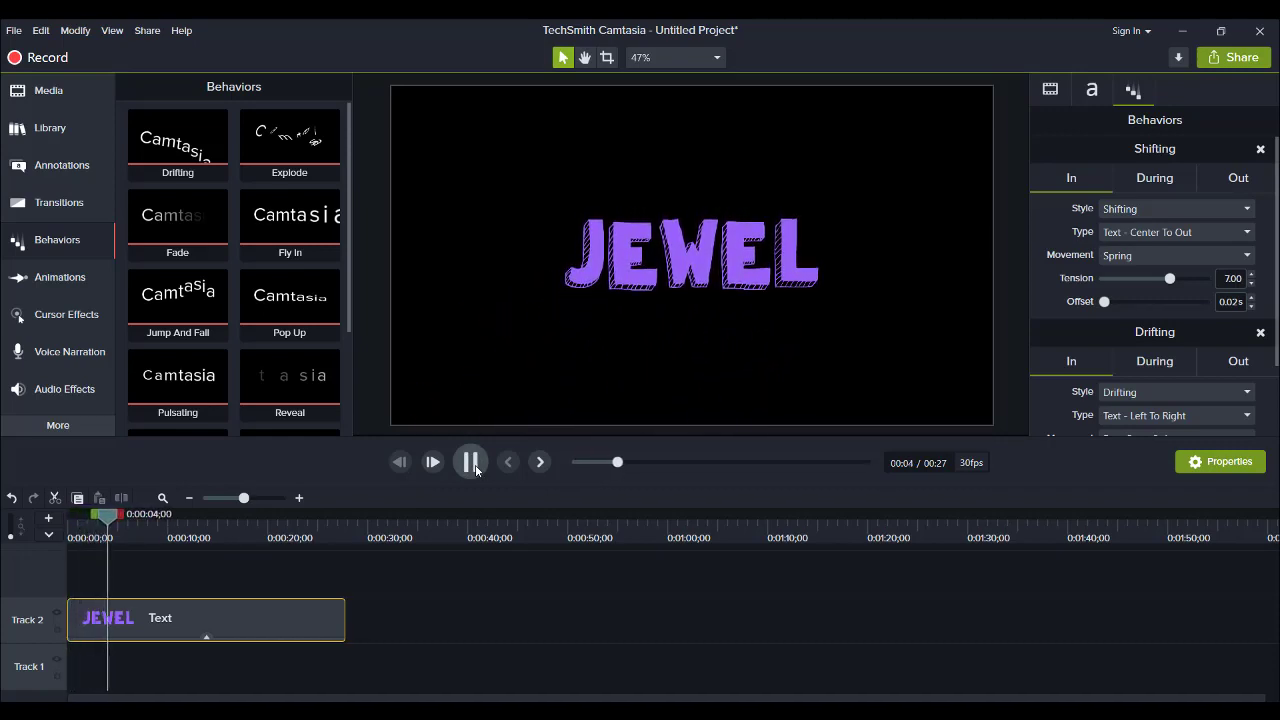
{"action": "left_click", "coordinate": [476, 466]}
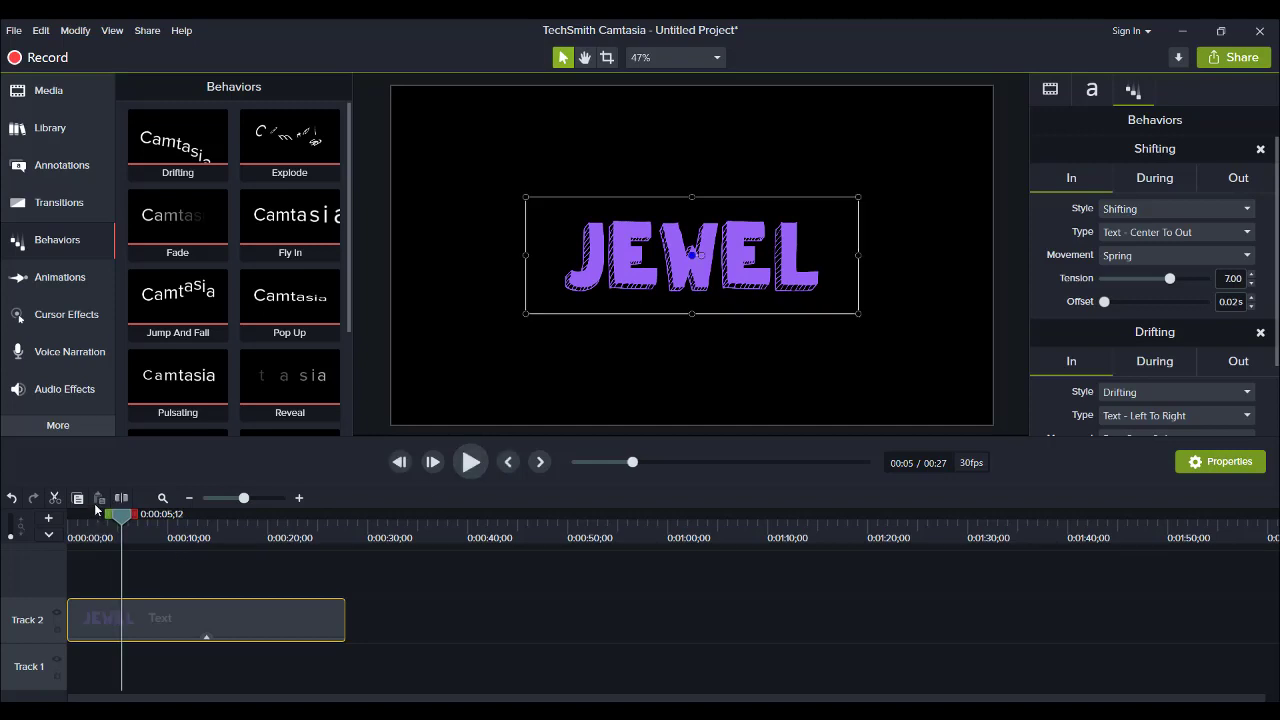
{"action": "left_click_drag", "start_coordinate": [118, 515], "coordinate": [60, 520]}
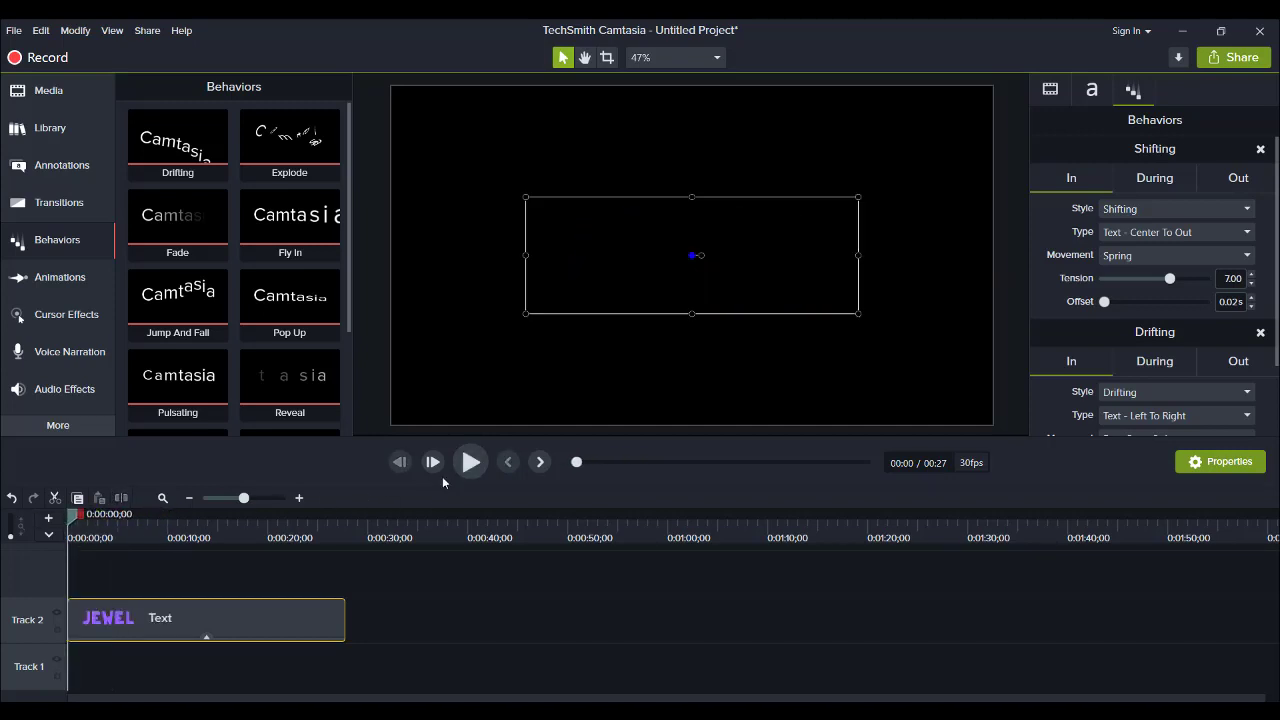
{"action": "left_click", "coordinate": [471, 461]}
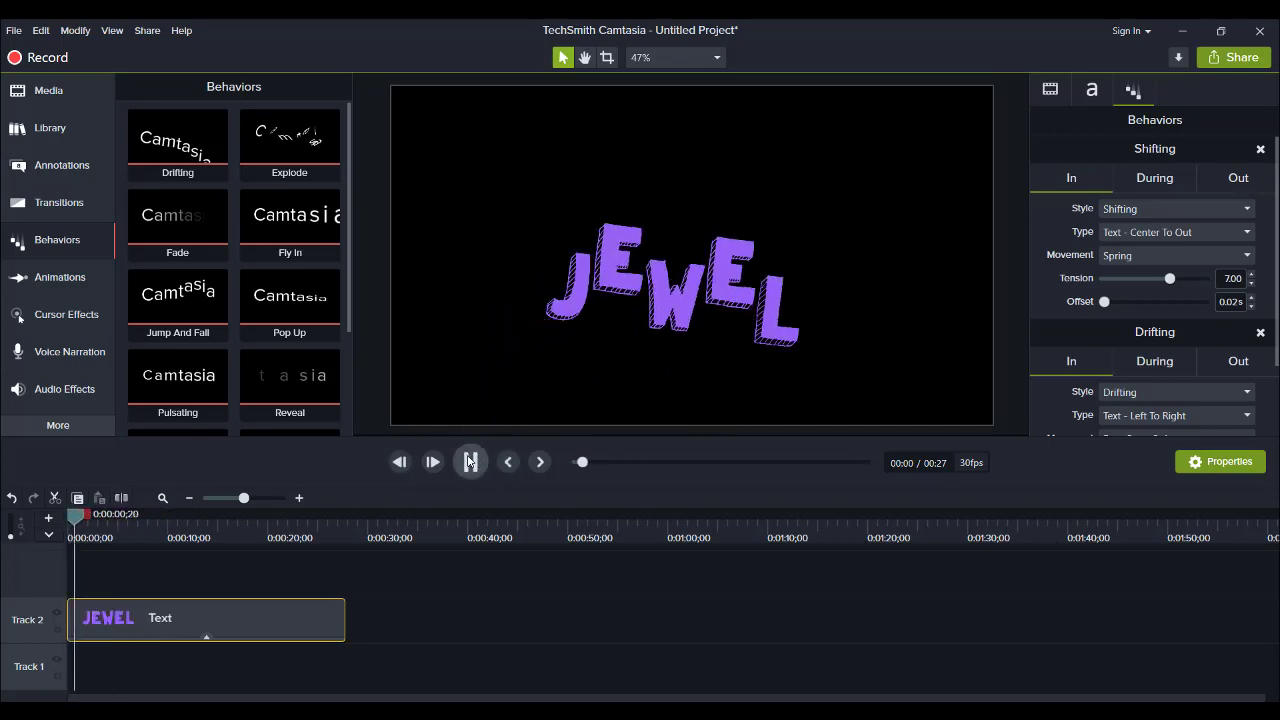
{"action": "scroll", "coordinate": [291, 229], "scroll_direction": "down", "scroll_amount": 3}
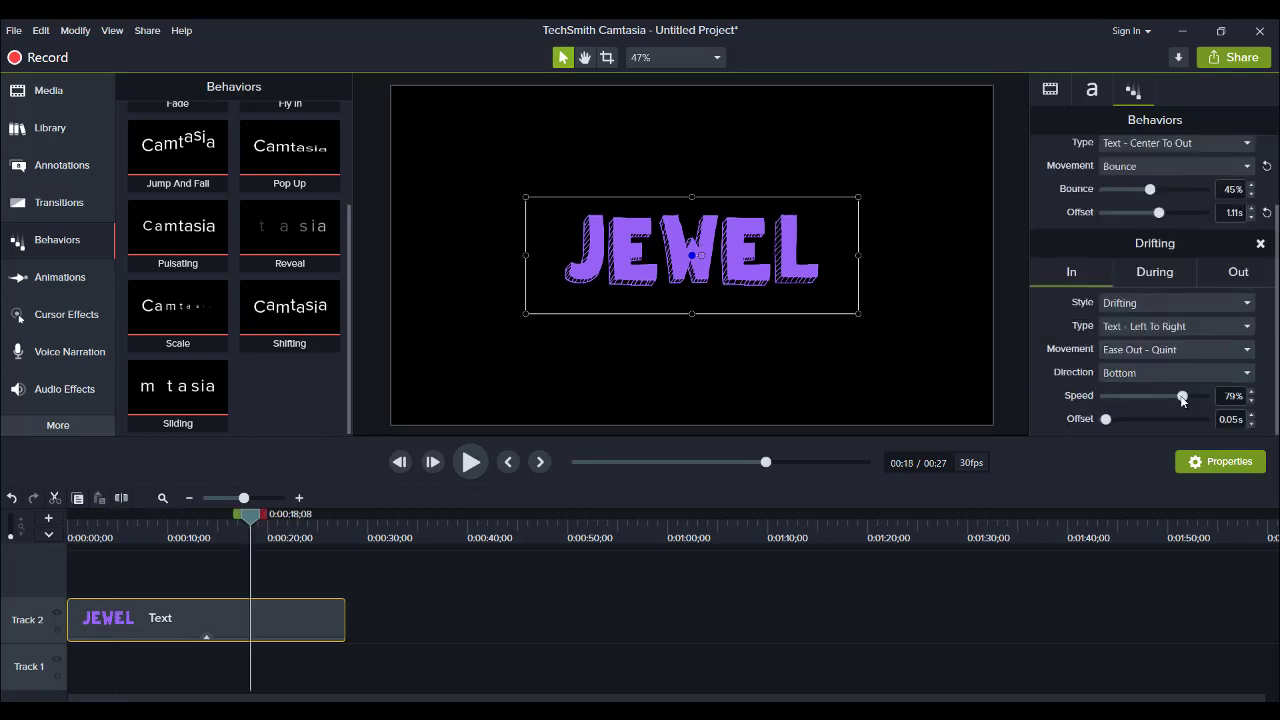
Slow Drifting to 47% speed and replay the combined animation from 0:00.
{"action": "left_click_drag", "start_coordinate": [1182, 398], "coordinate": [1150, 402]}
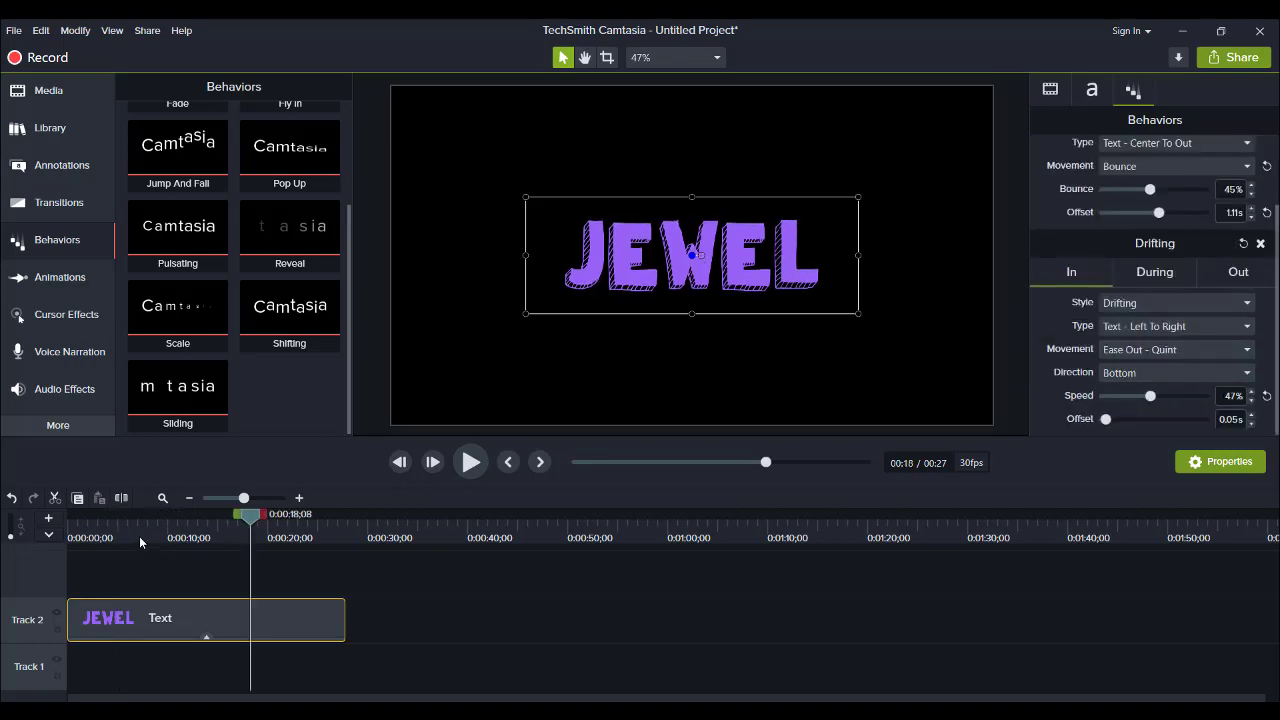
{"action": "left_click_drag", "start_coordinate": [765, 462], "coordinate": [576, 462]}
{"action": "left_click", "coordinate": [469, 461]}
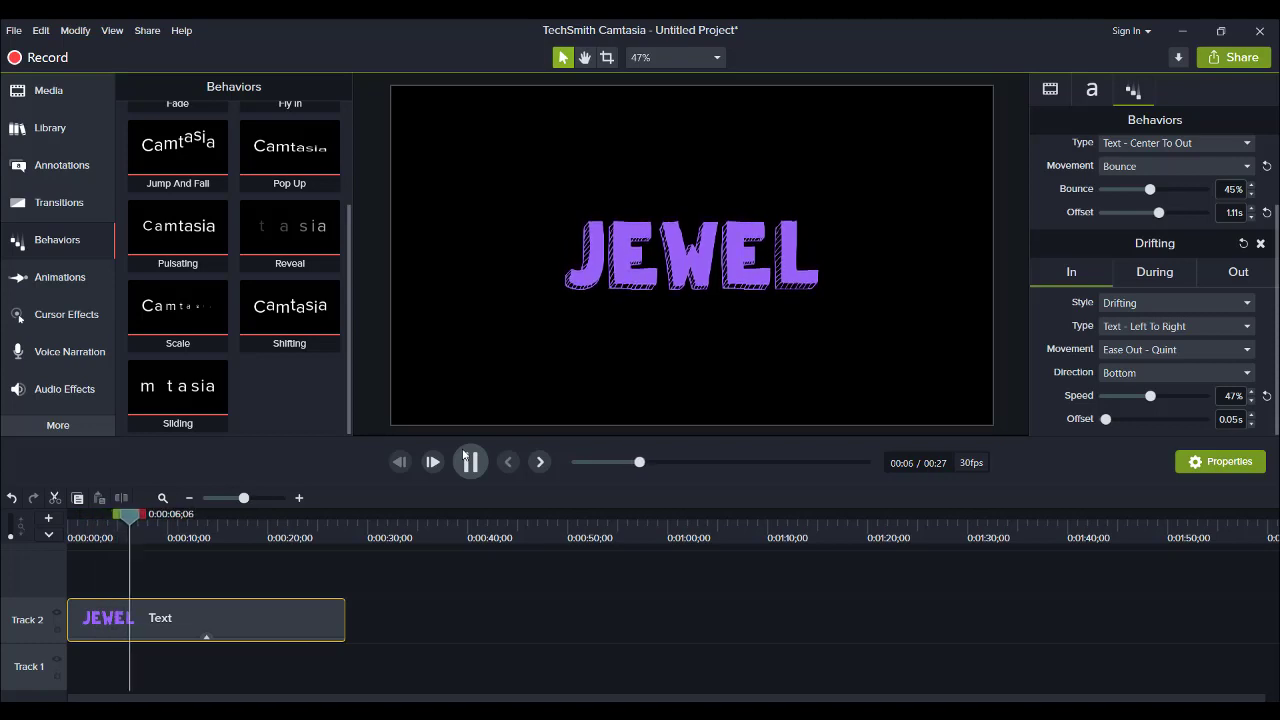
{"action": "left_click", "coordinate": [469, 461]}
{"action": "left_click_drag", "start_coordinate": [144, 514], "coordinate": [72, 514]}
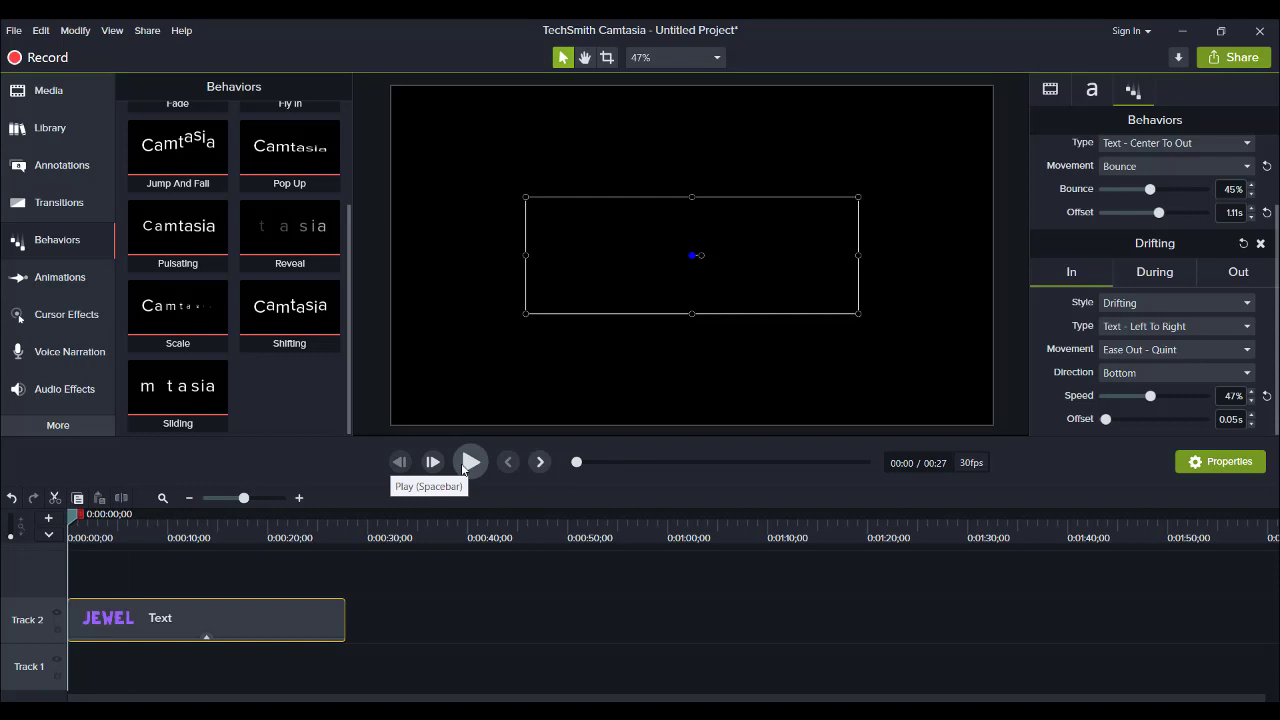
{"action": "left_click", "coordinate": [469, 461]}
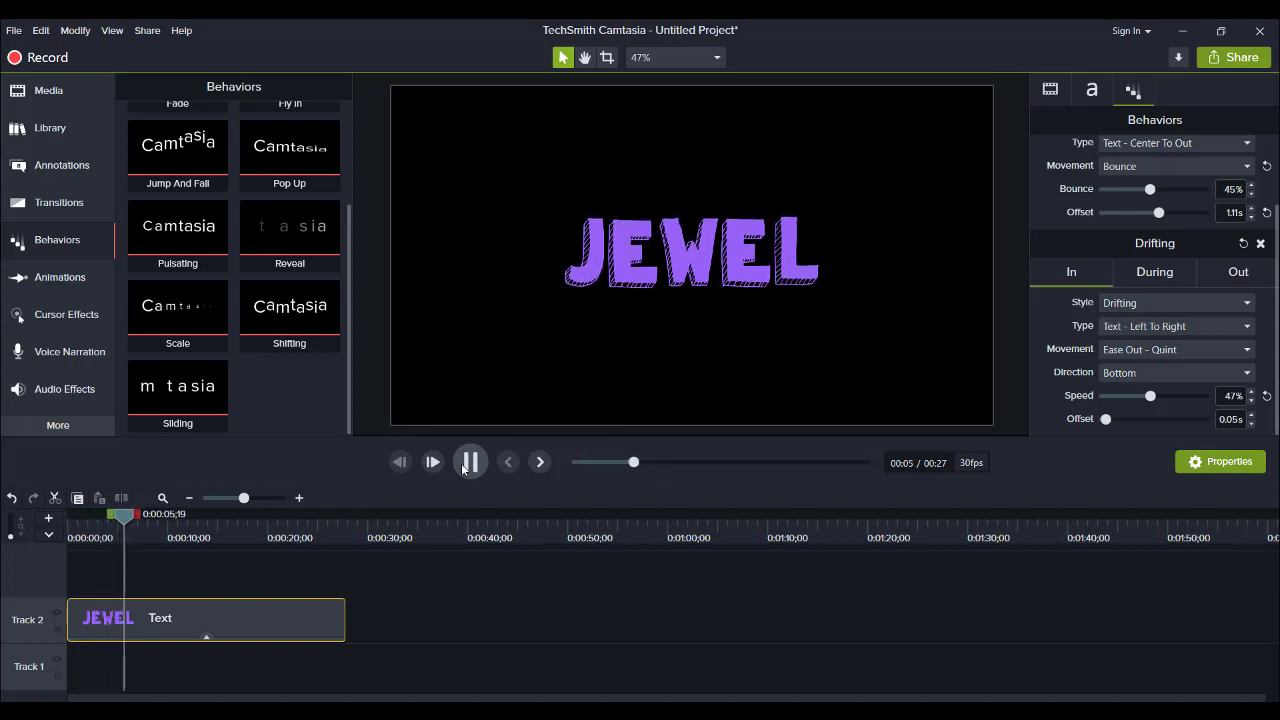
Pause the JEWEL preview partway and browse the Behaviors panel thumbnails.
{"action": "left_click", "coordinate": [466, 464]}
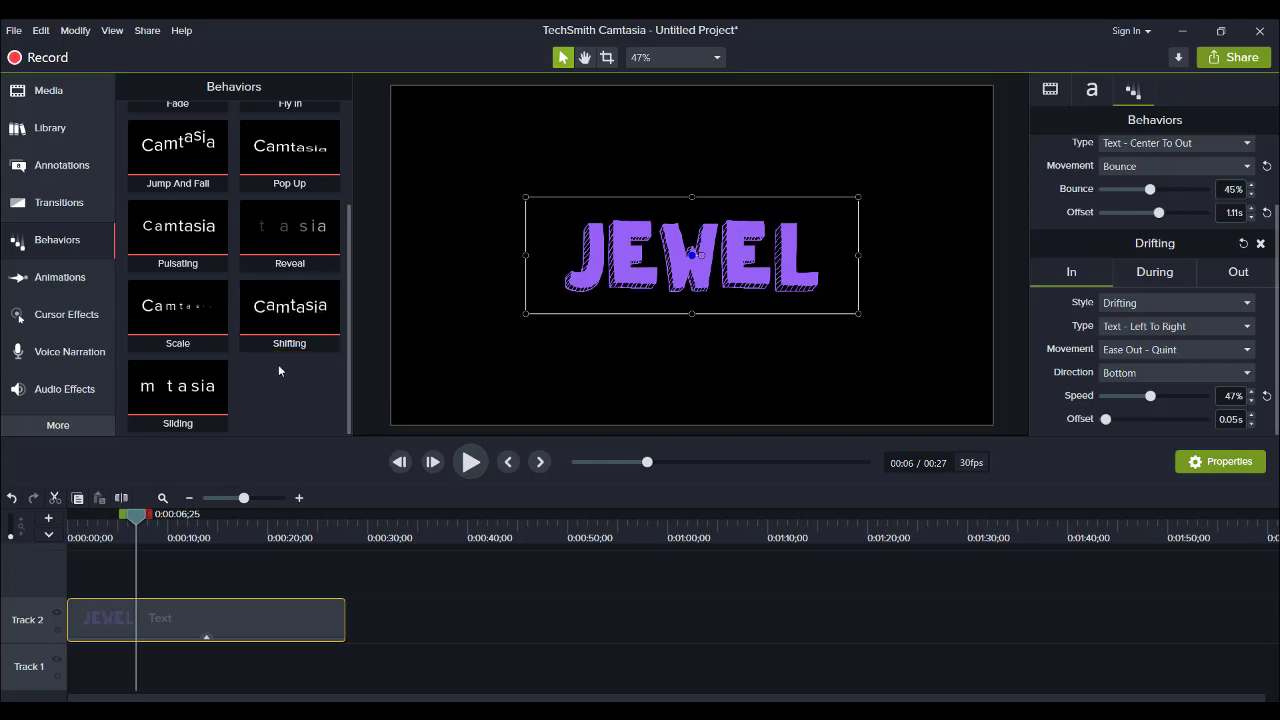
{"action": "scroll", "coordinate": [278, 364], "scroll_direction": "up", "scroll_amount": 3}
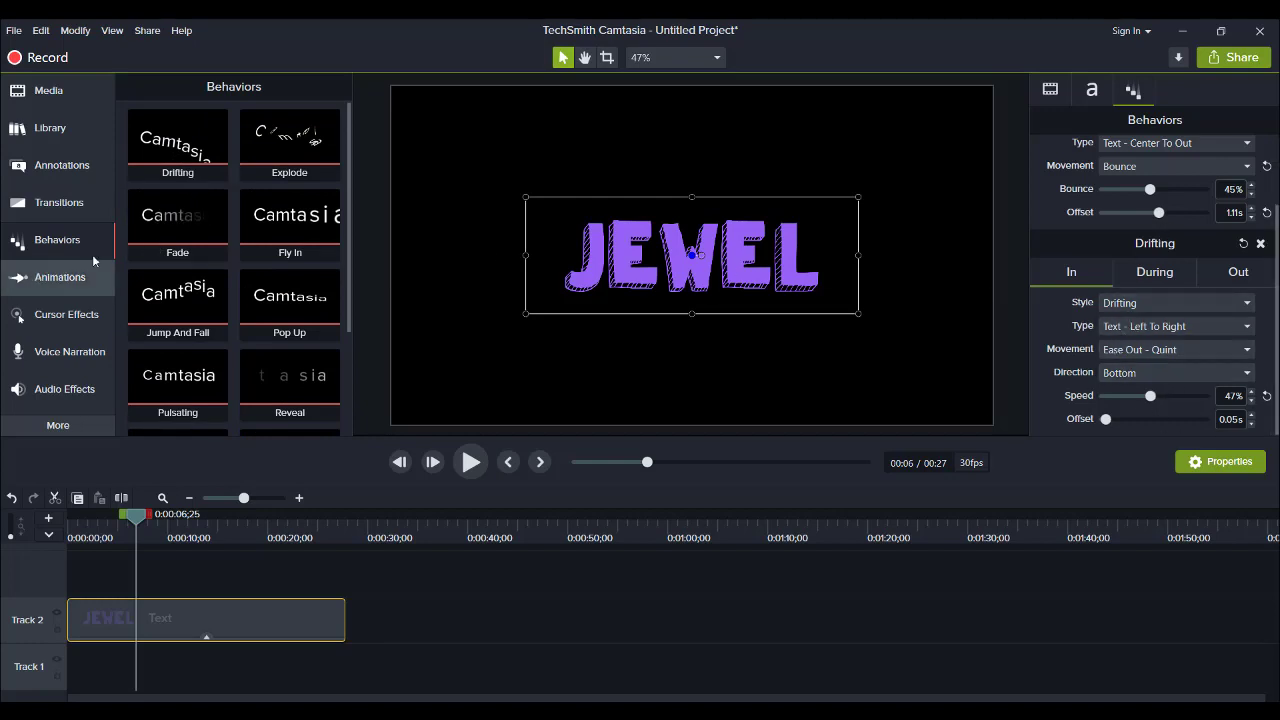
{"action": "scroll", "coordinate": [236, 269], "scroll_direction": "down", "scroll_amount": 2}
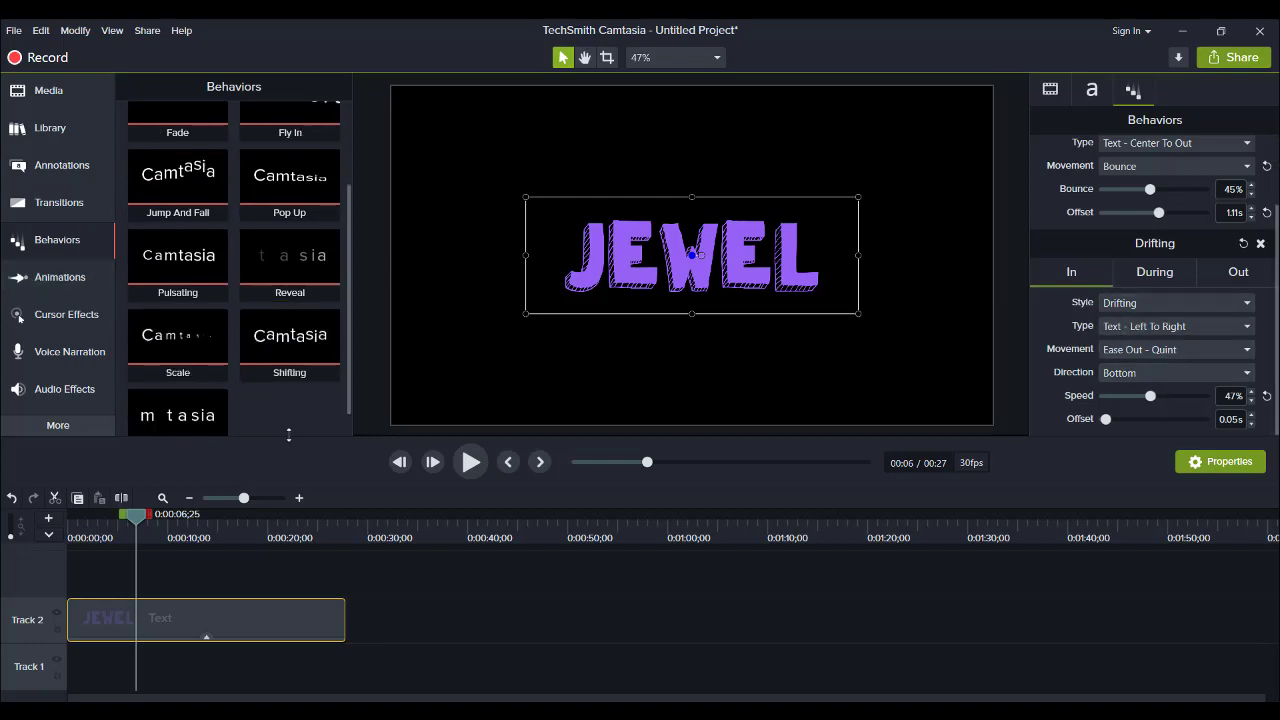